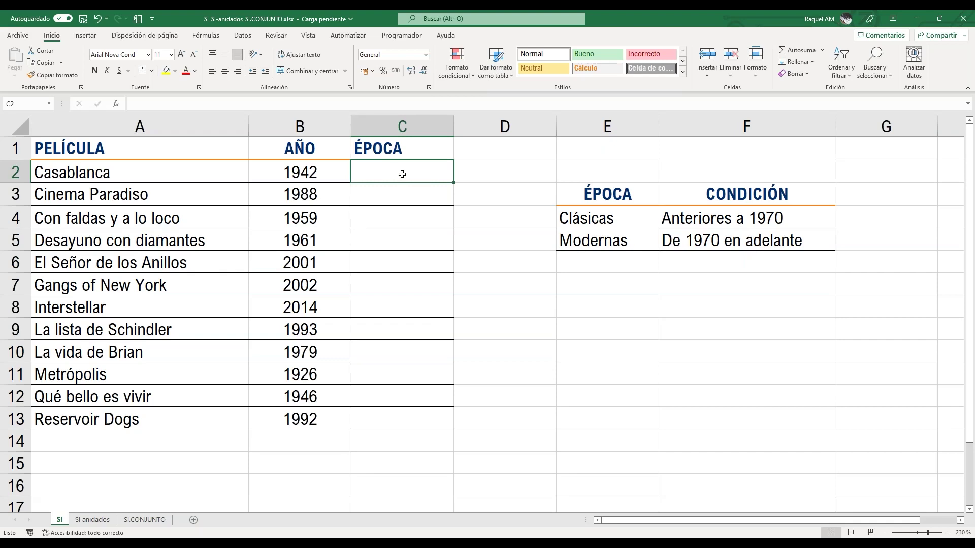
# Enter the formula =SI(B2<1970;"Clásicas";"Modernas") in cell C2 of the ÉPOCA column.
pyautogui.write('=')
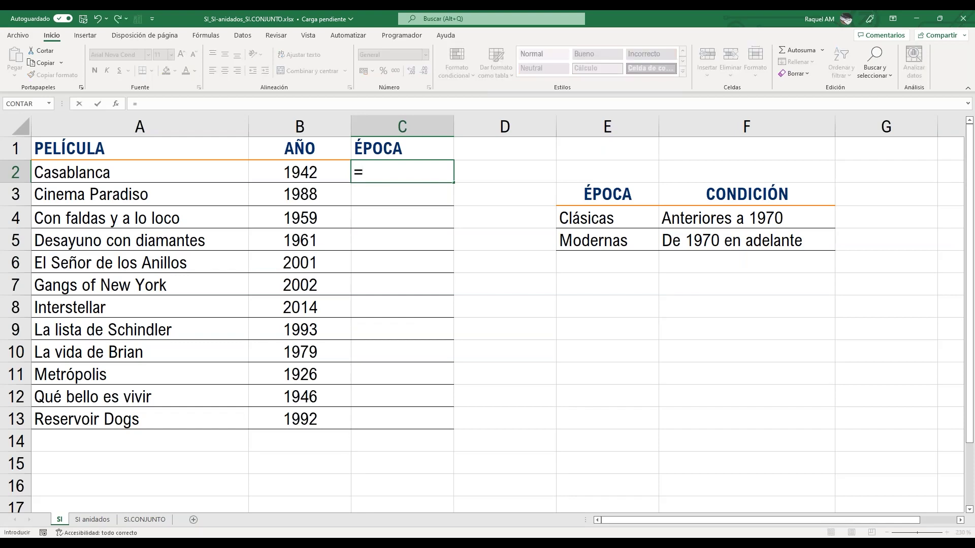
pyautogui.write('si')
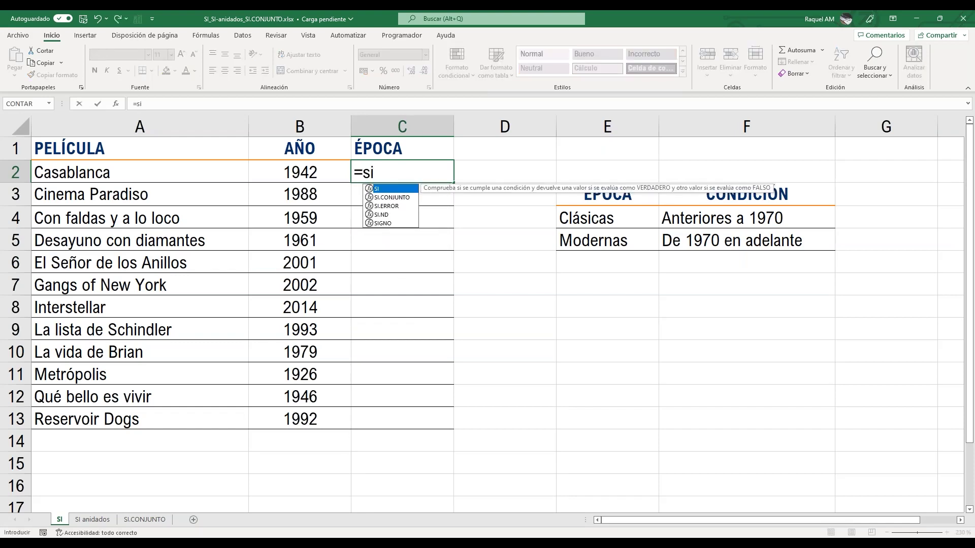
pyautogui.press('Tab')
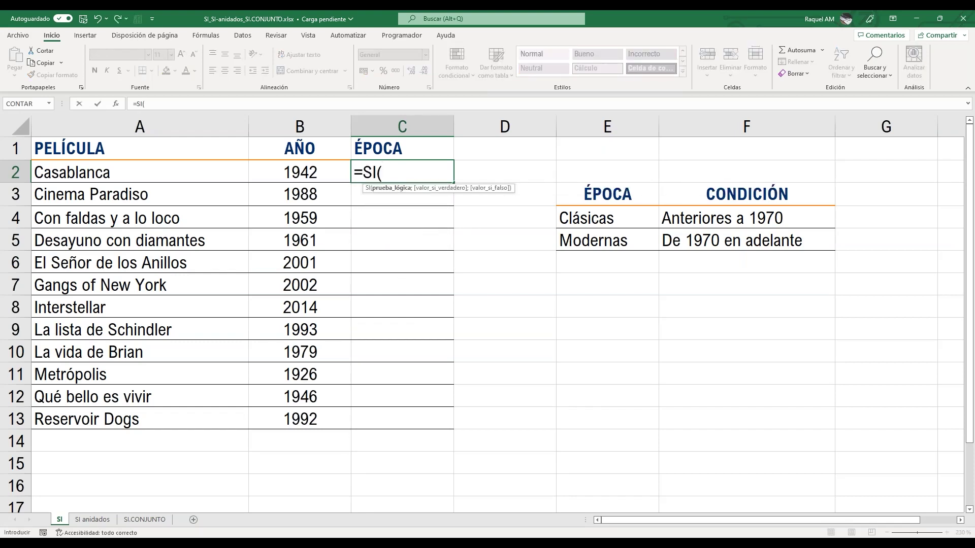
pyautogui.click(320, 171)
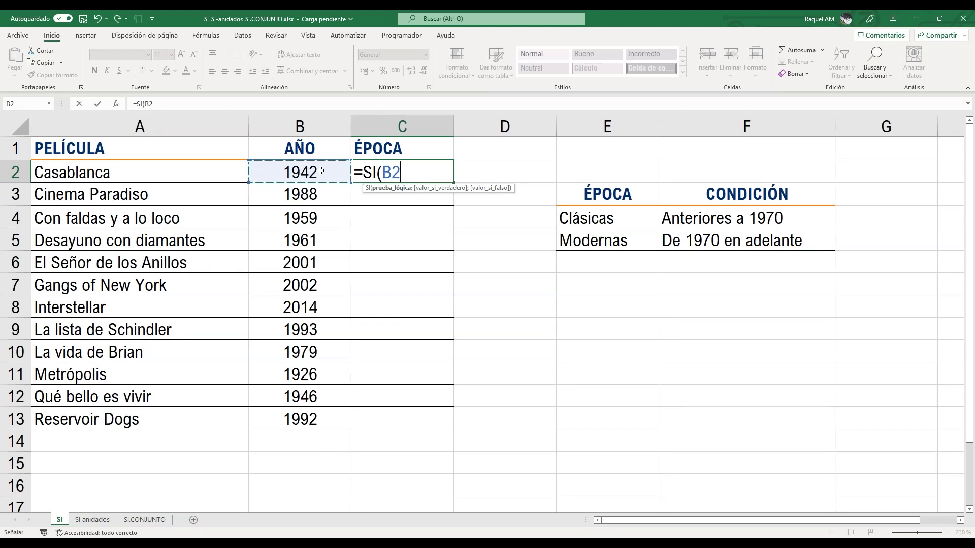
pyautogui.write('<1970')
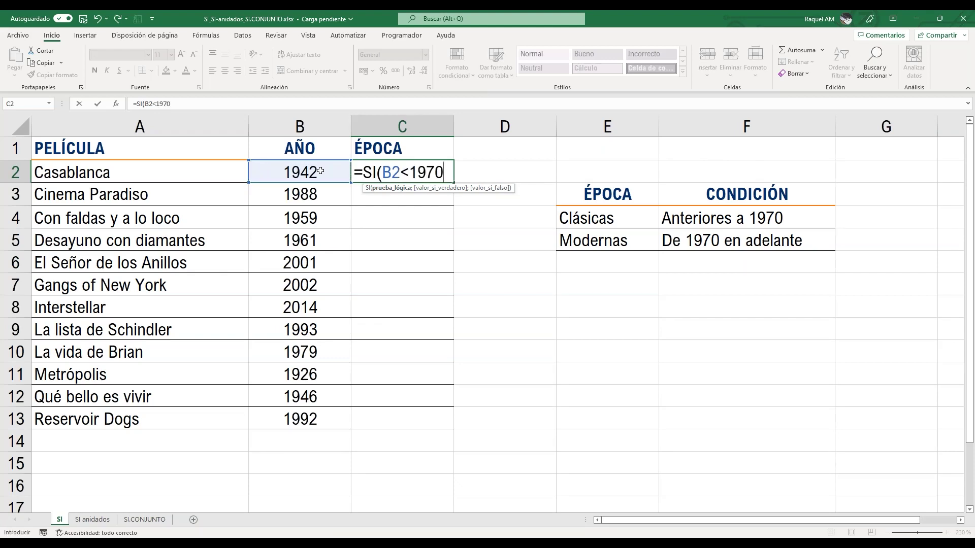
pyautogui.write(';')
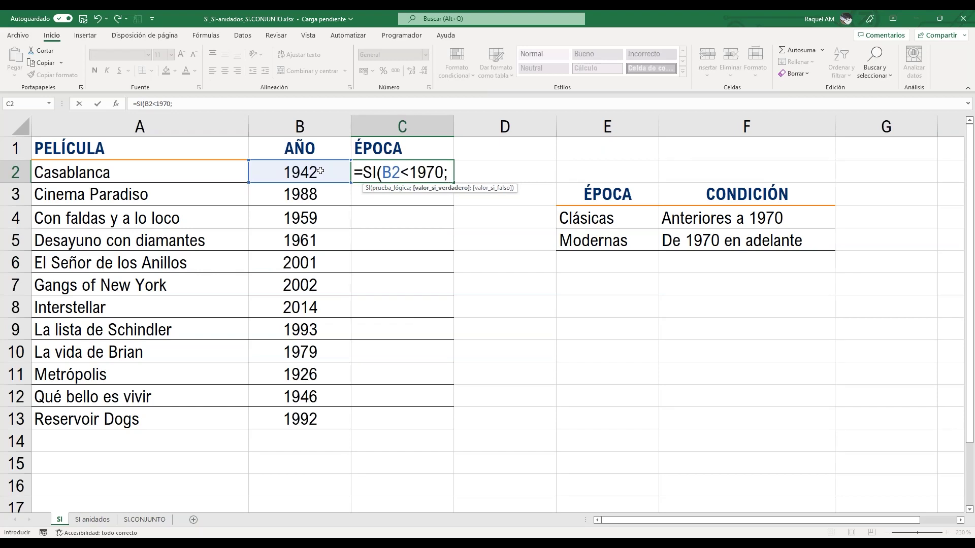
pyautogui.write('"Clásicas"')
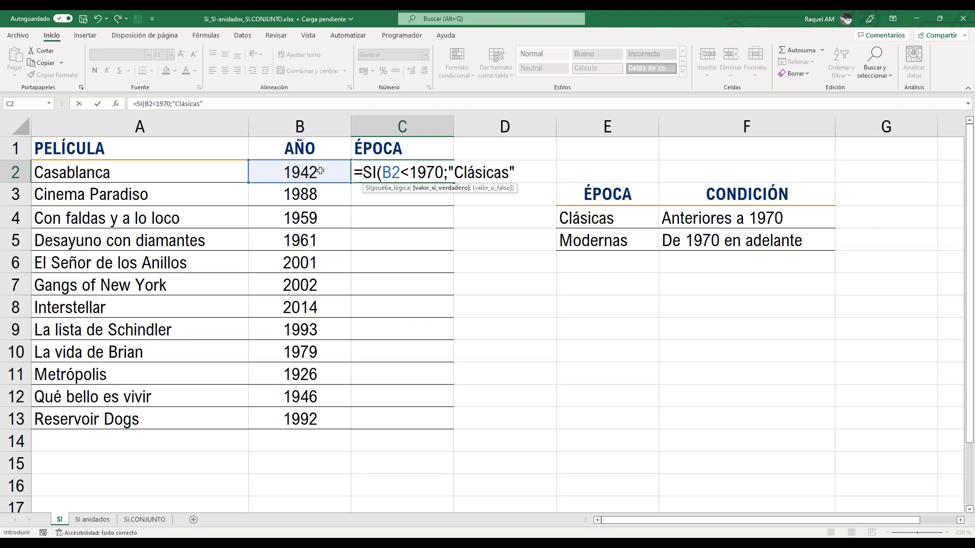
pyautogui.write(';')
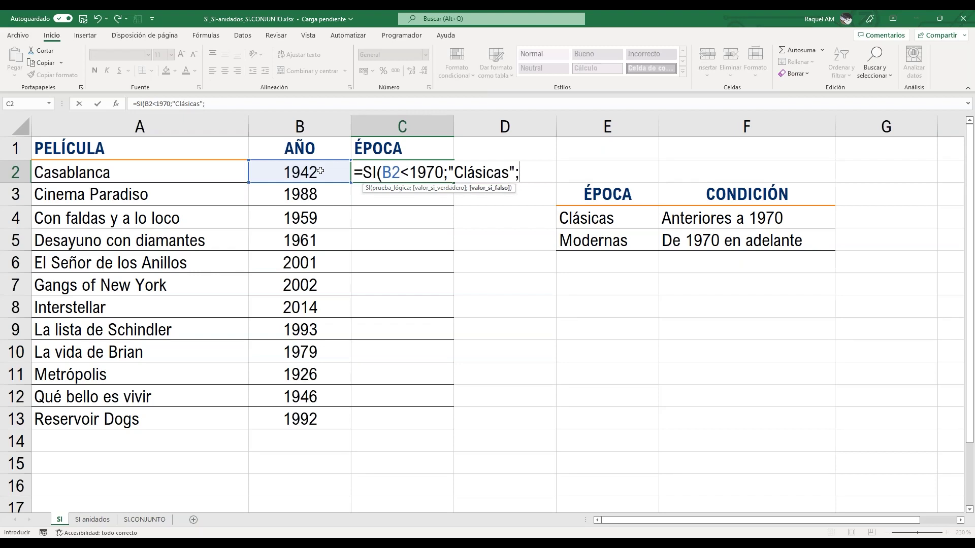
pyautogui.write('"Modernas')
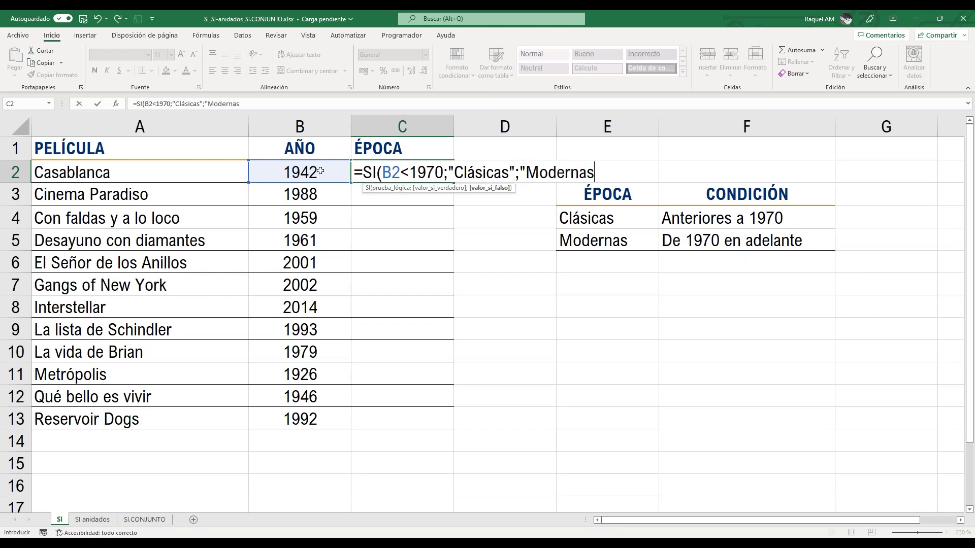
pyautogui.write('")')
pyautogui.press('Return')
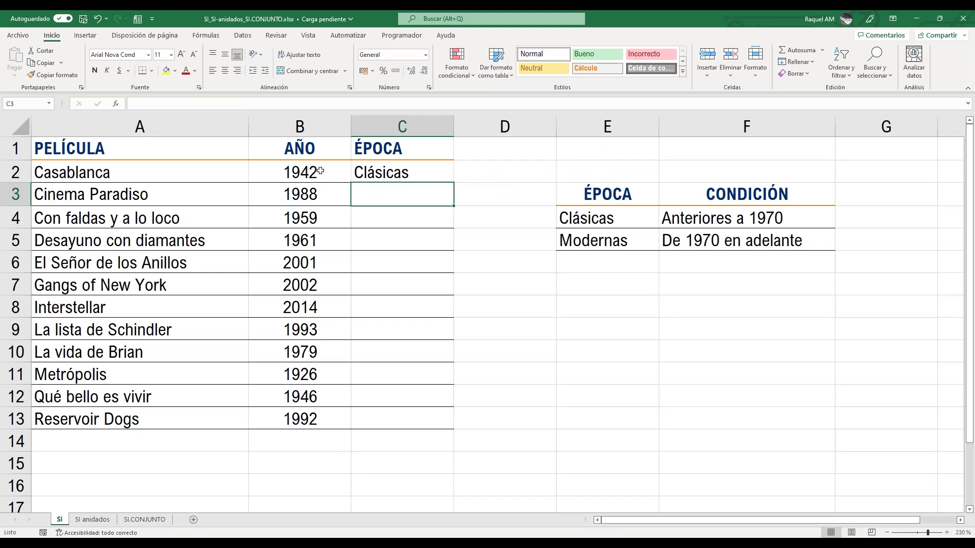
# Fill the C2 formula down the ÉPOCA column through C13.
pyautogui.click(408, 176)
pyautogui.moveTo(442, 180); pyautogui.dragTo(439, 420)
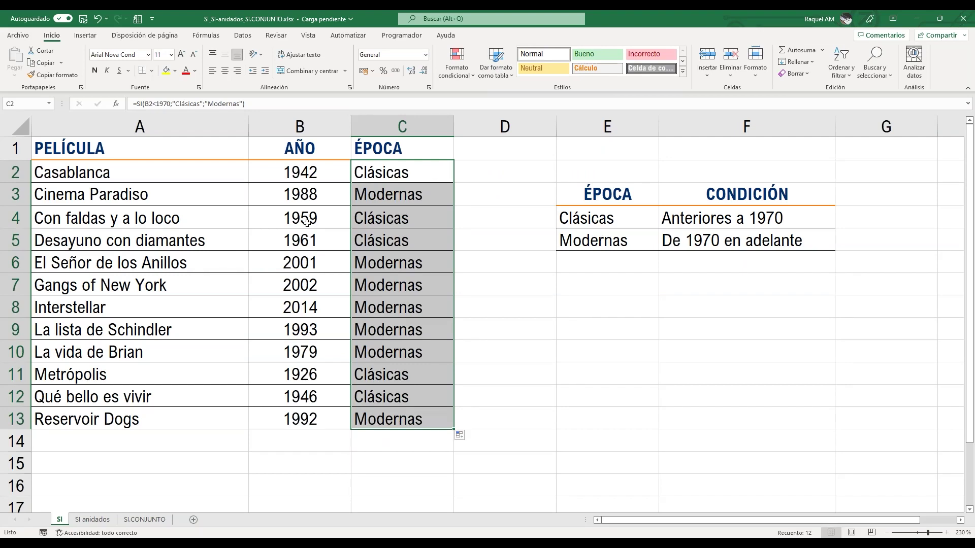
pyautogui.click(403, 178)
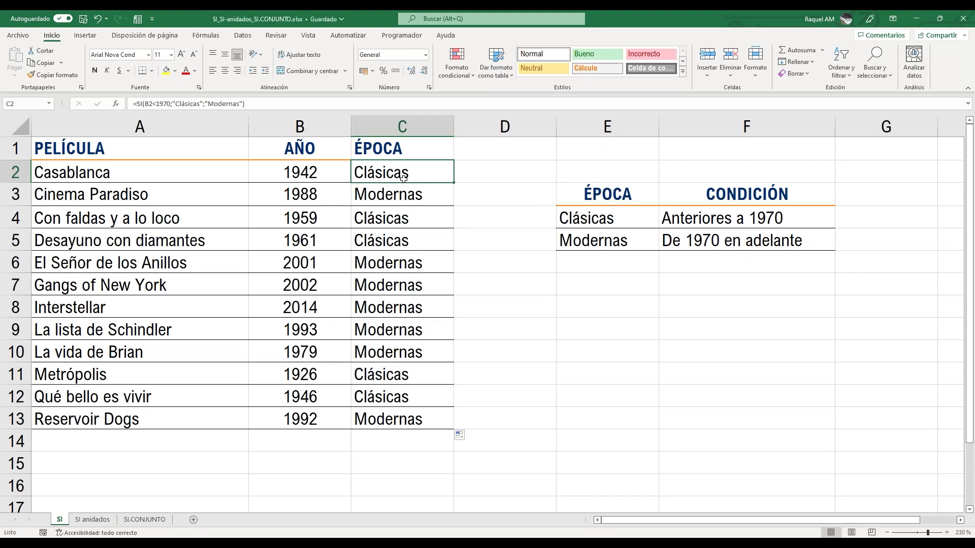
# Review the conditions in F4 and F5 and compare them with the SI formula in C2.
pyautogui.click(731, 218)
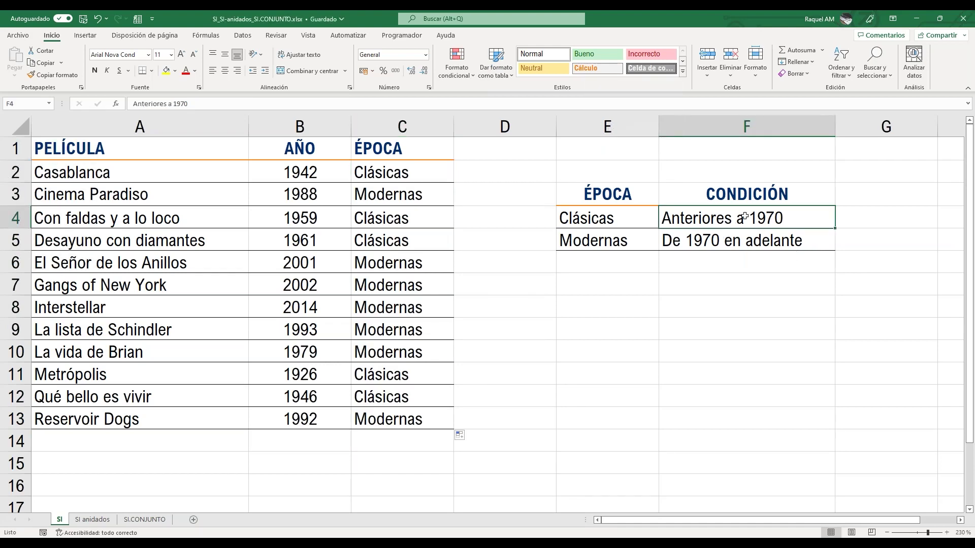
pyautogui.click(716, 241)
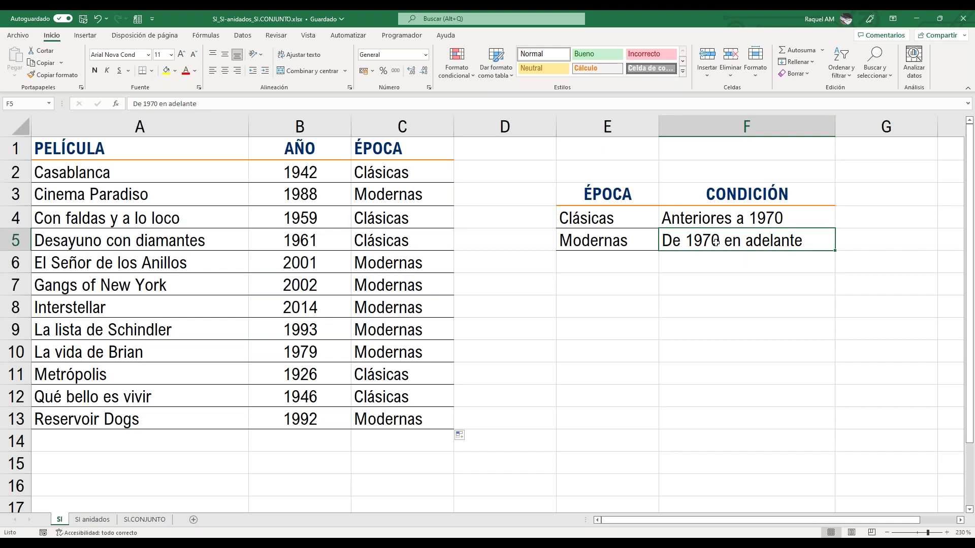
pyautogui.doubleClick(383, 171)
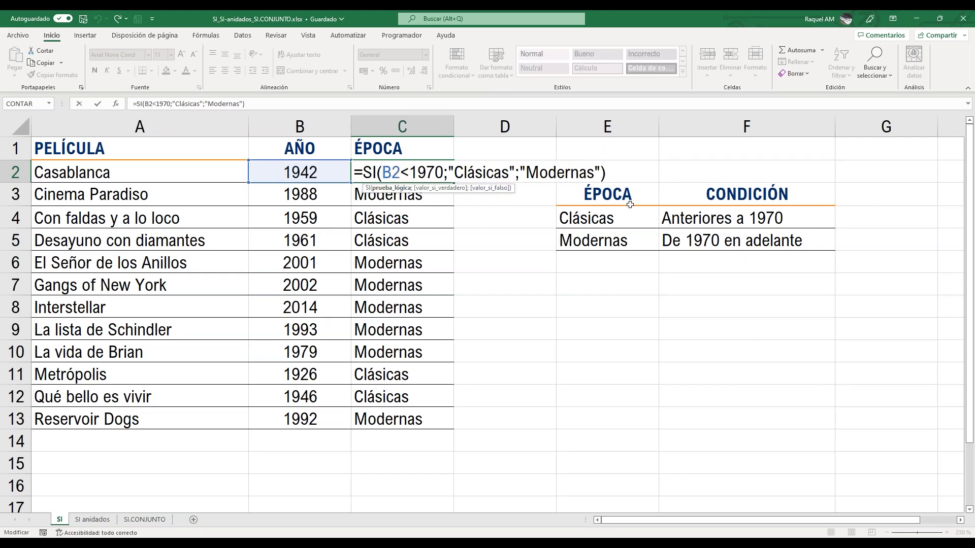
pyautogui.hotkey('ctrl', 'Return')
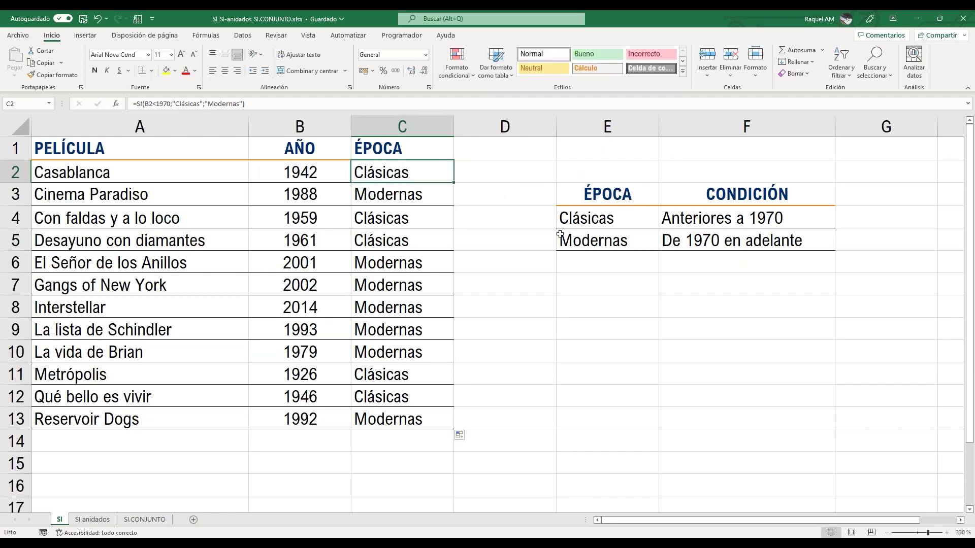
# Go to the SI anidados sheet and examine its ÉPOCA categories and their CONDICIÓN year ranges in E4:F7.
pyautogui.click(85, 523)
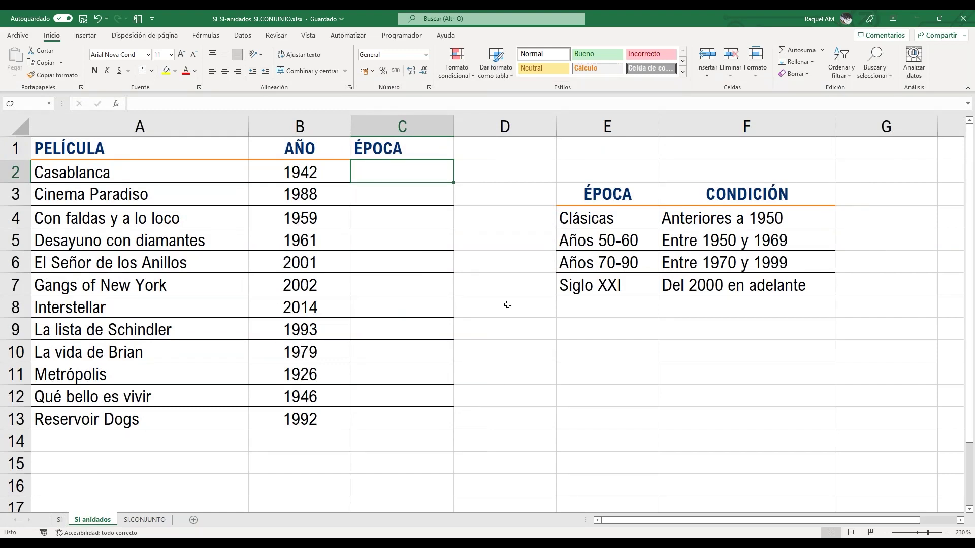
pyautogui.click(592, 215)
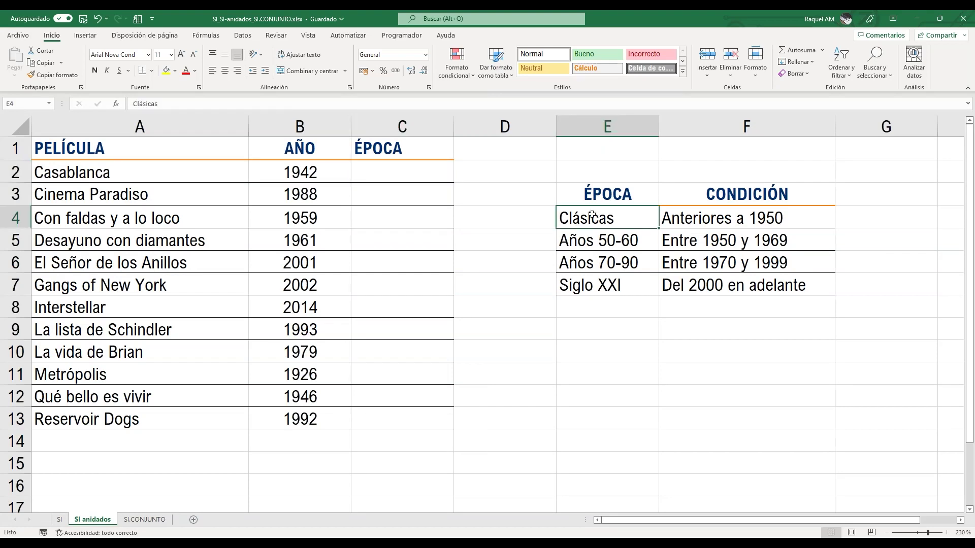
pyautogui.moveTo(592, 214); pyautogui.dragTo(632, 282)
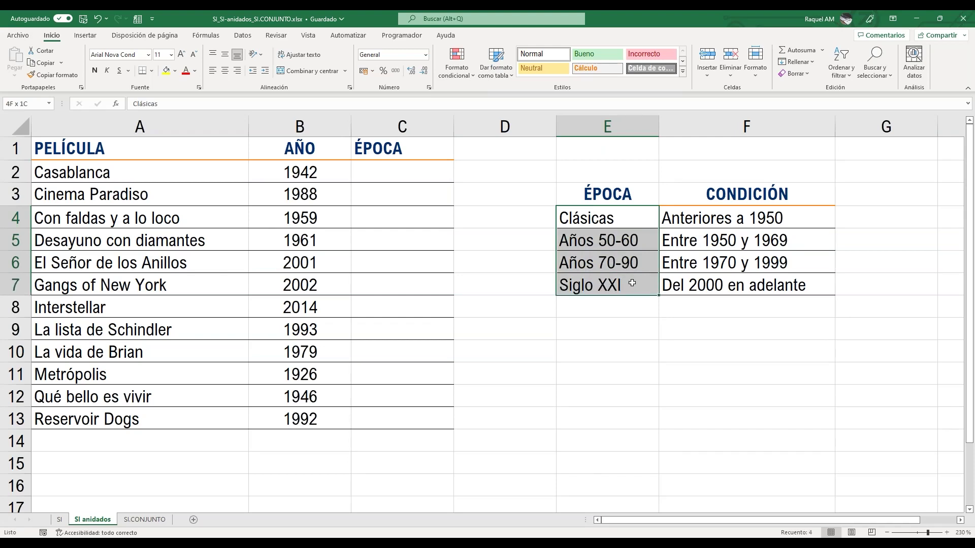
pyautogui.click(711, 227)
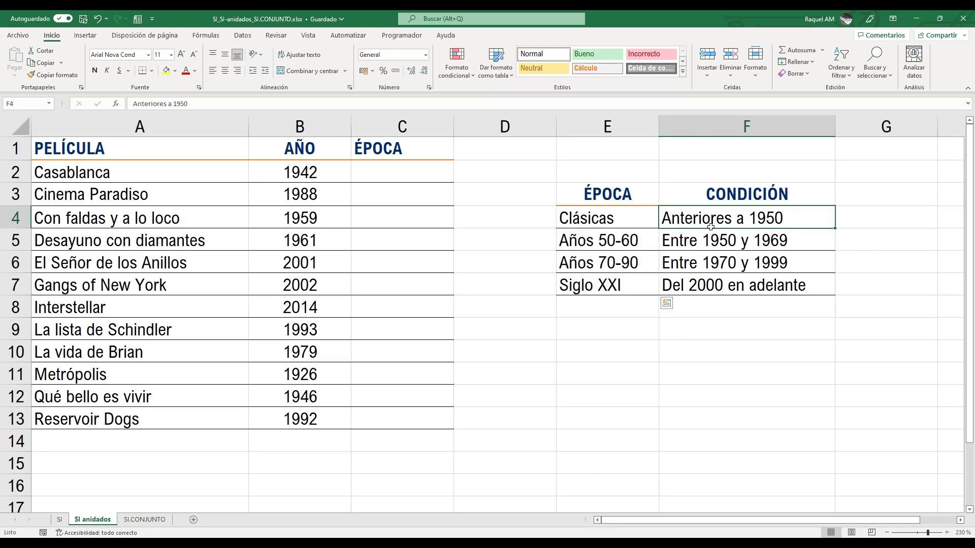
pyautogui.moveTo(711, 227); pyautogui.dragTo(712, 286)
pyautogui.click(709, 225)
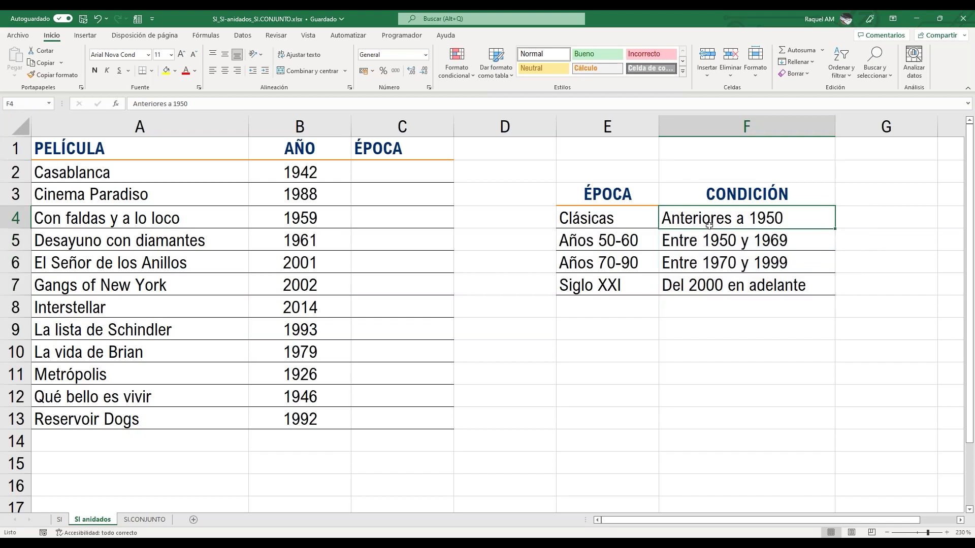
pyautogui.click(618, 246)
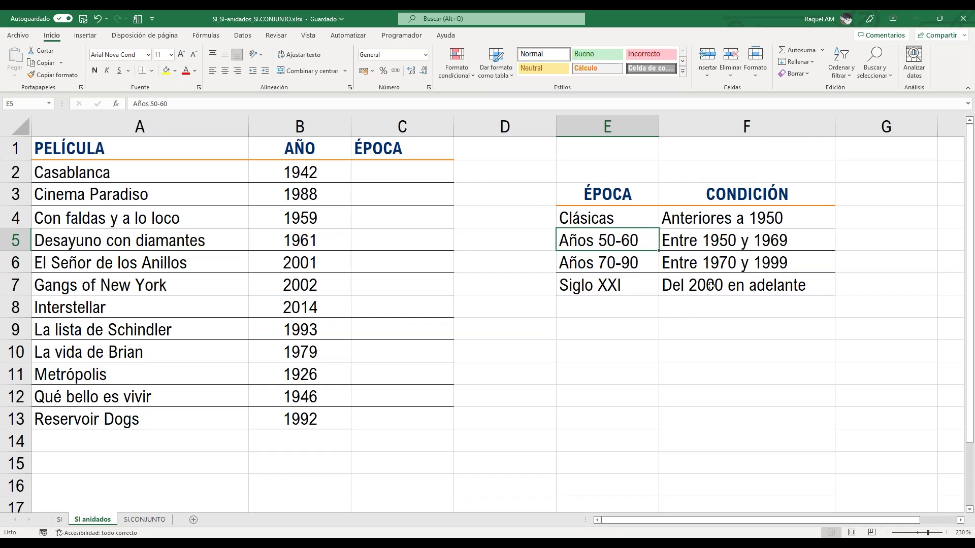
# Begin an SI formula in C2 that tests B2<1950 and returns "Clásicas" when true.
pyautogui.click(411, 168)
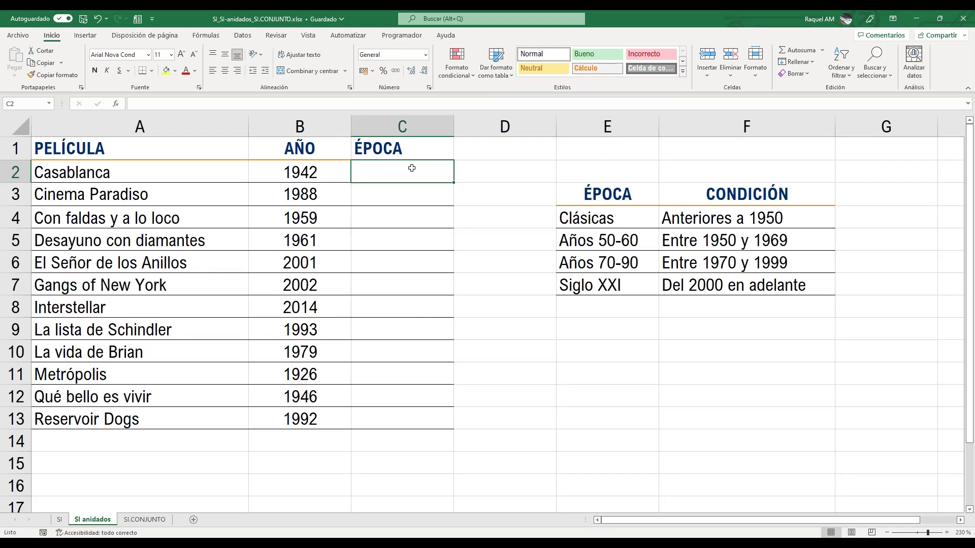
pyautogui.write('=si')
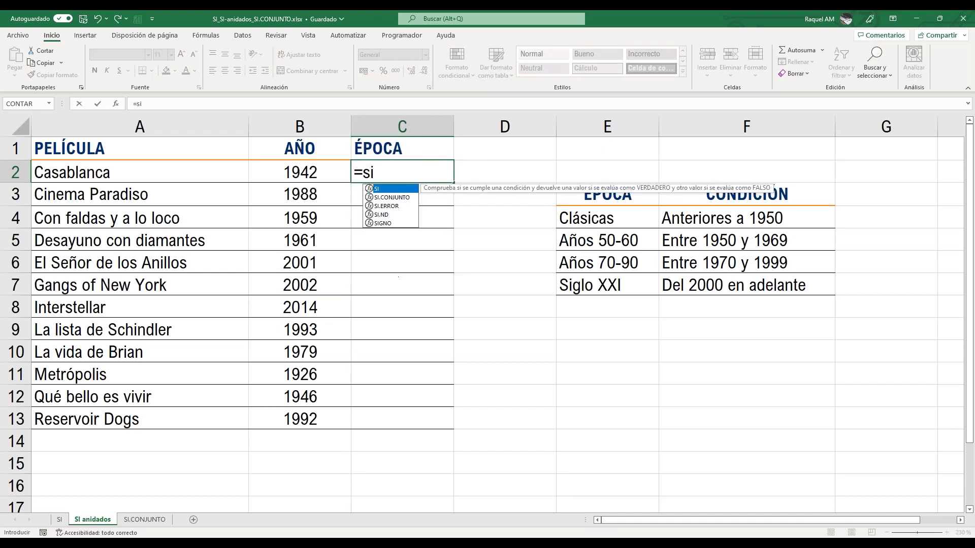
pyautogui.press('Tab')
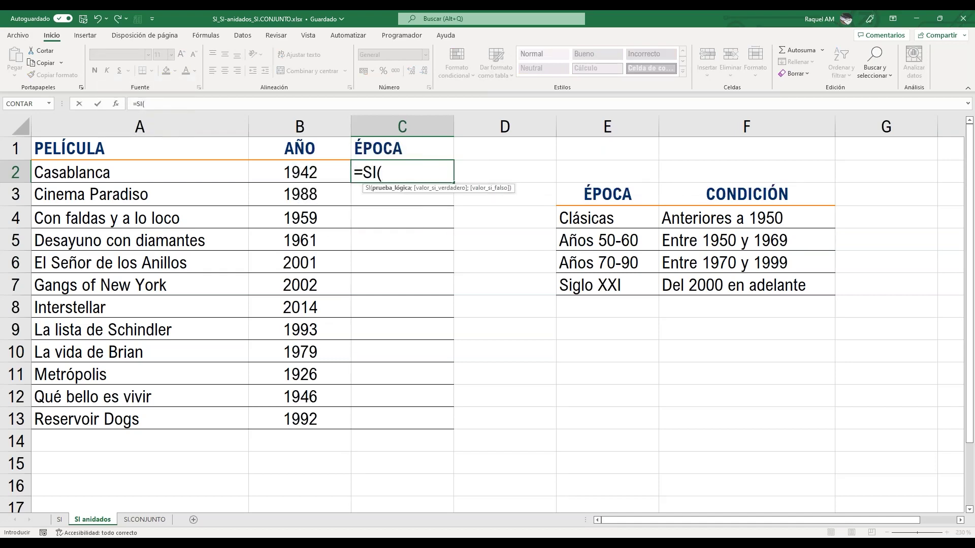
pyautogui.click(319, 172)
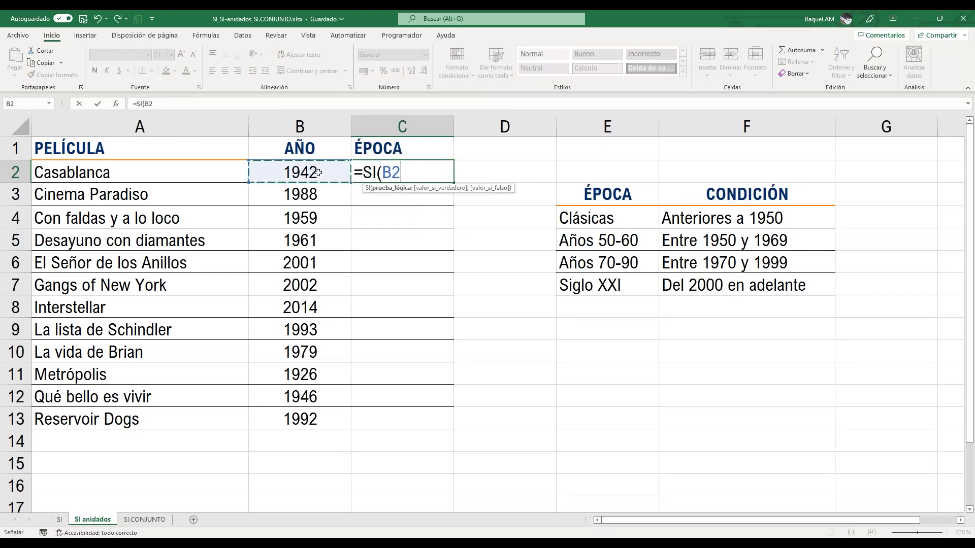
pyautogui.write('<195')
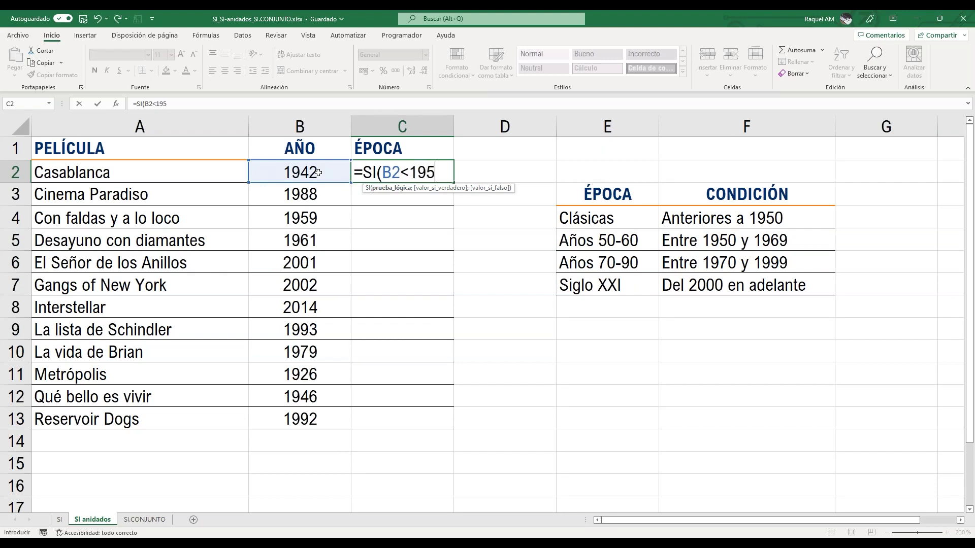
pyautogui.write('0')
pyautogui.press('BackSpace')
pyautogui.write(';"Cl')
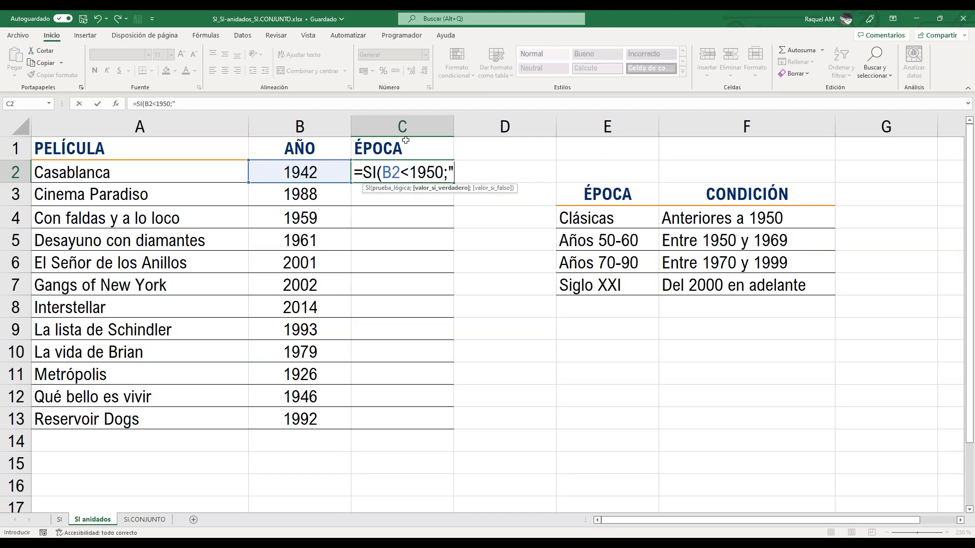
pyautogui.write('ásicas";')
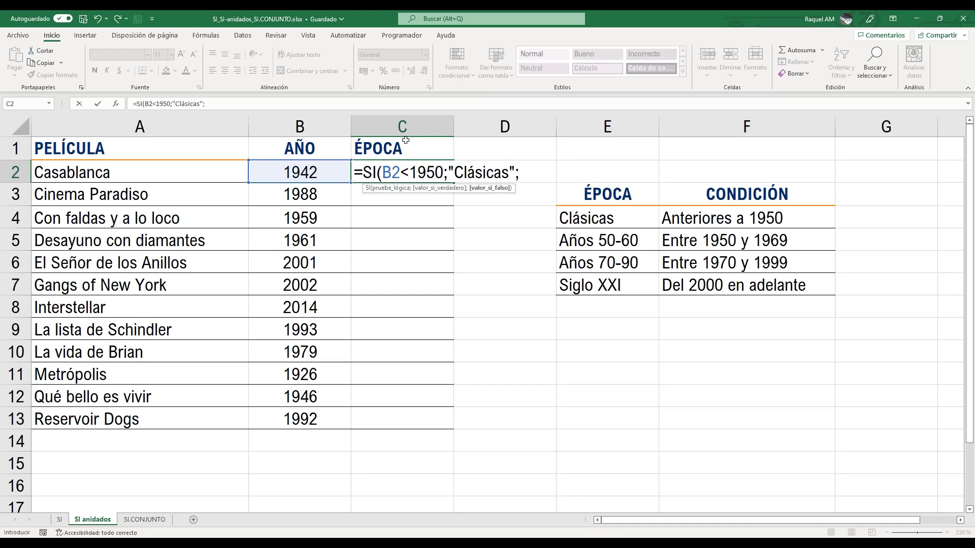
# Nest a second SI in the C2 formula's false argument that tests B2<1970 and returns "Años 50-60" when true.
pyautogui.write('si')
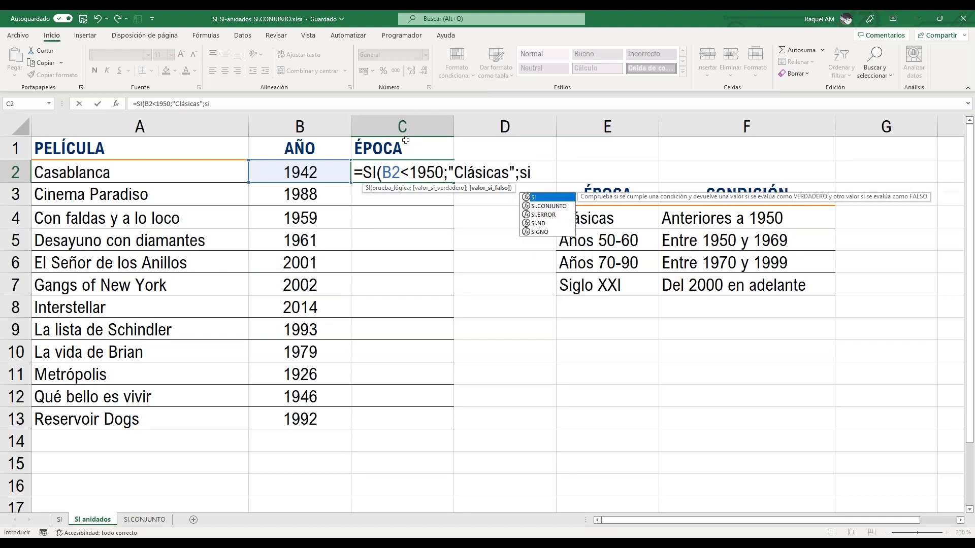
pyautogui.press('Tab')
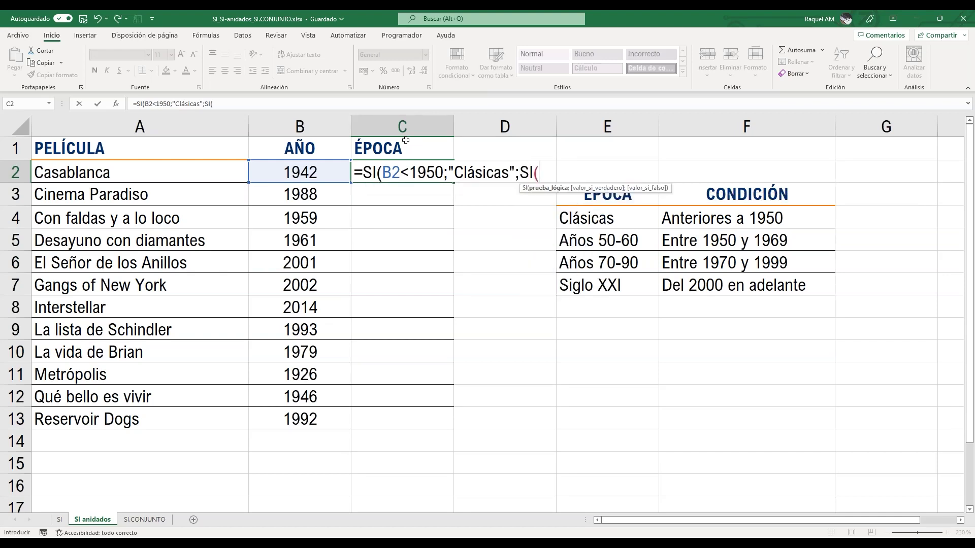
pyautogui.click(307, 174)
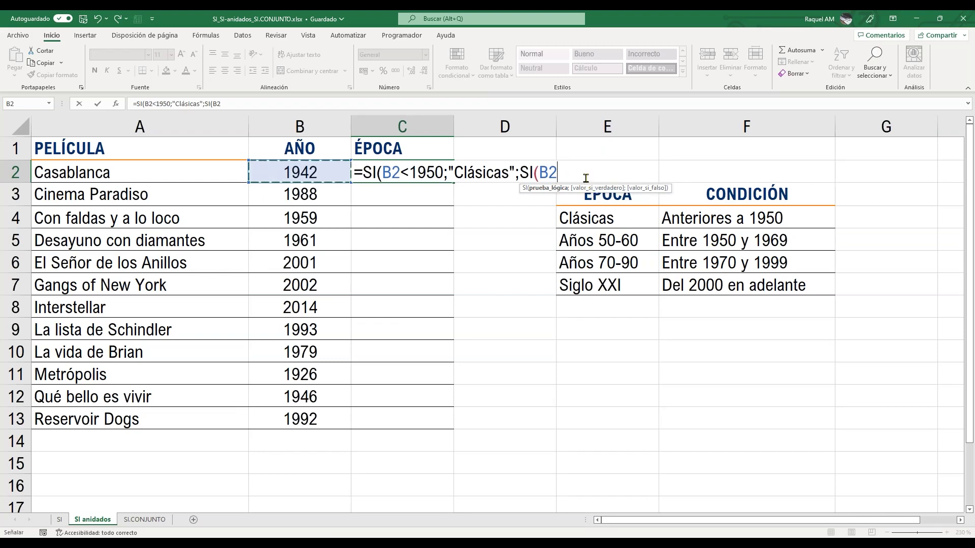
pyautogui.write('<')
pyautogui.write('1970')
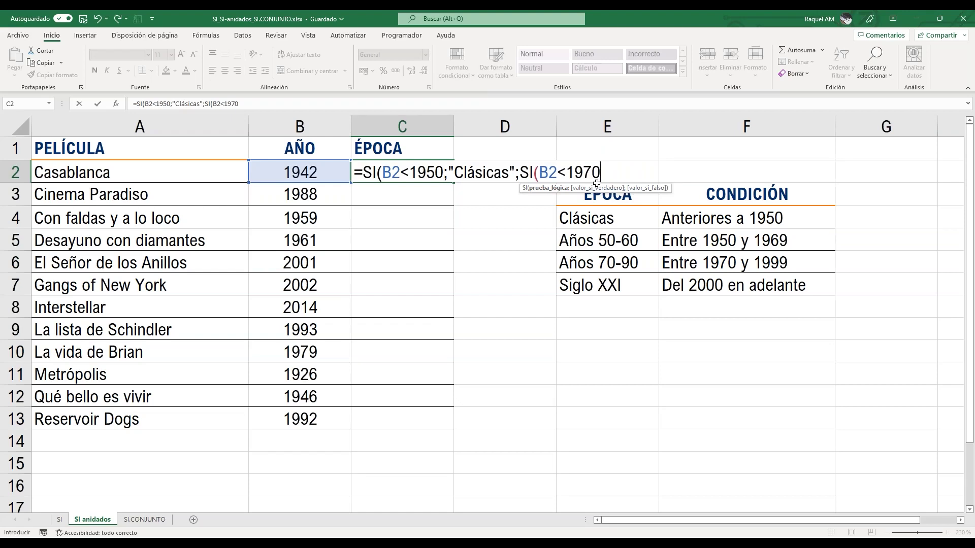
pyautogui.write(';"A')
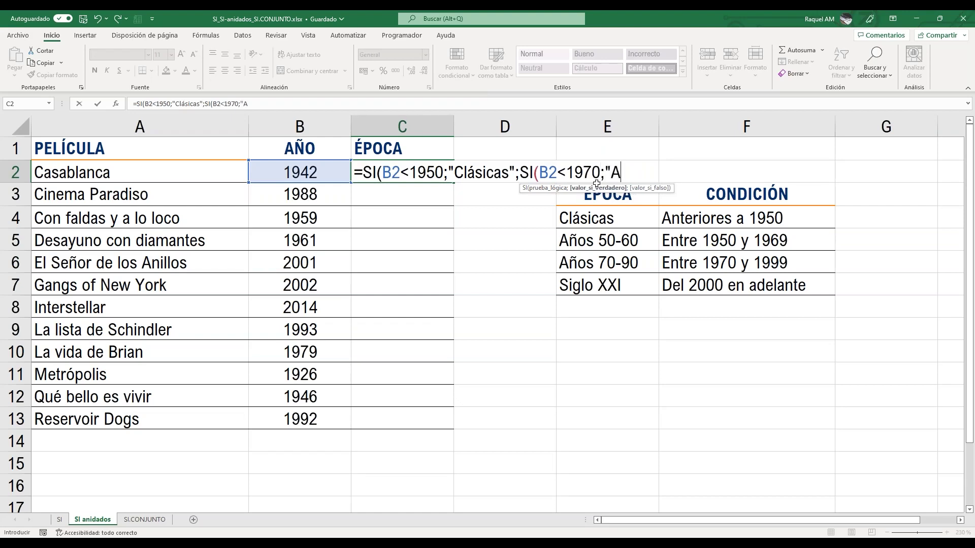
pyautogui.write('ños 50-')
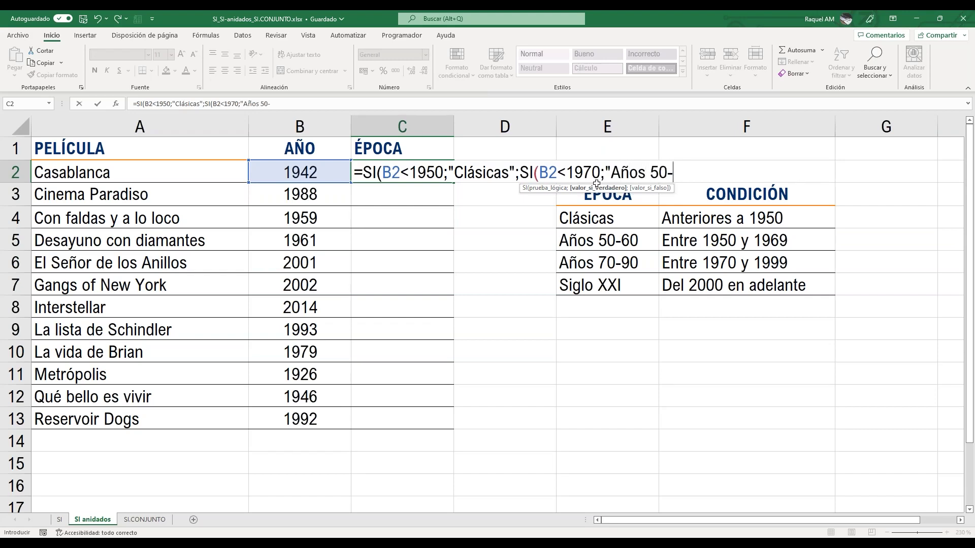
pyautogui.write('60";')
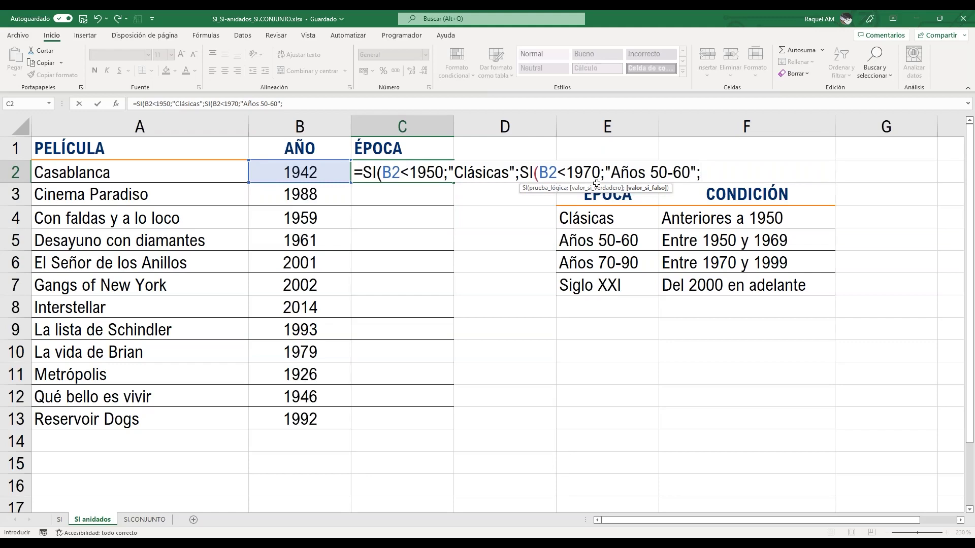
# Nest a third SI in the C2 formula that tests B2<2000 and returns "Años 70-90" when true.
pyautogui.write('si')
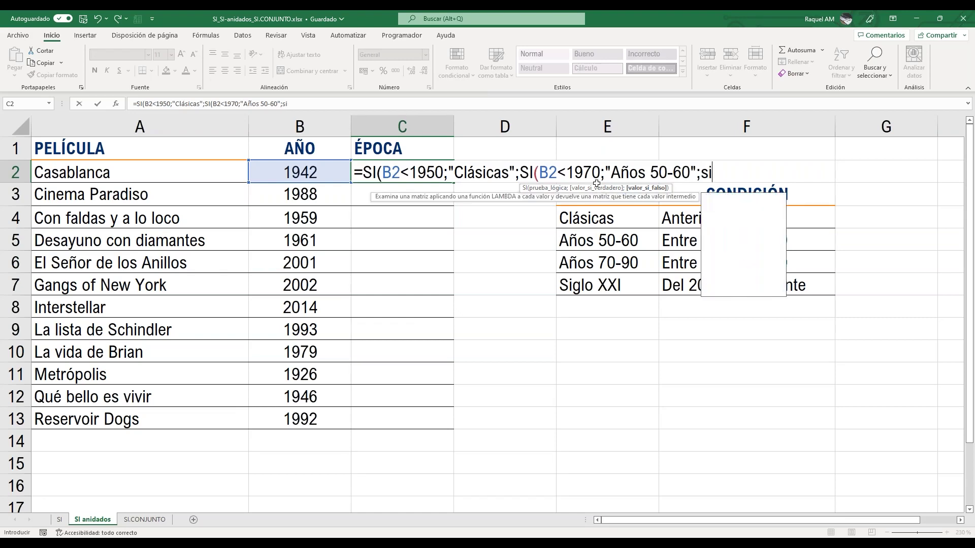
pyautogui.press('Tab')
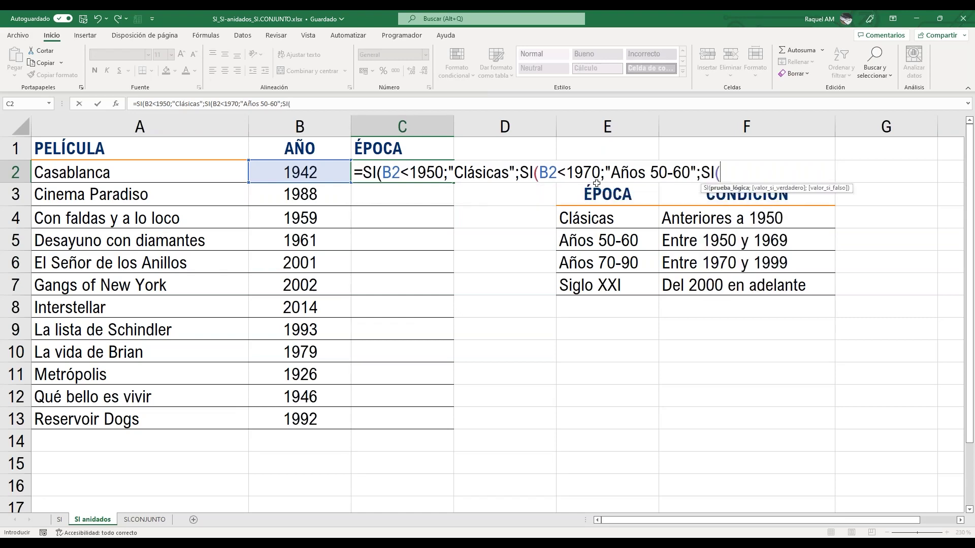
pyautogui.click(287, 168)
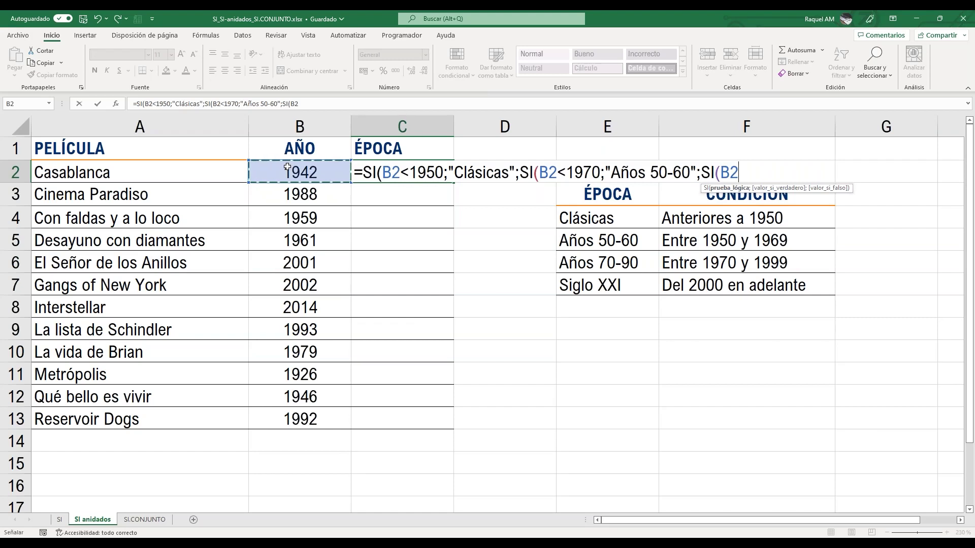
pyautogui.write('<200')
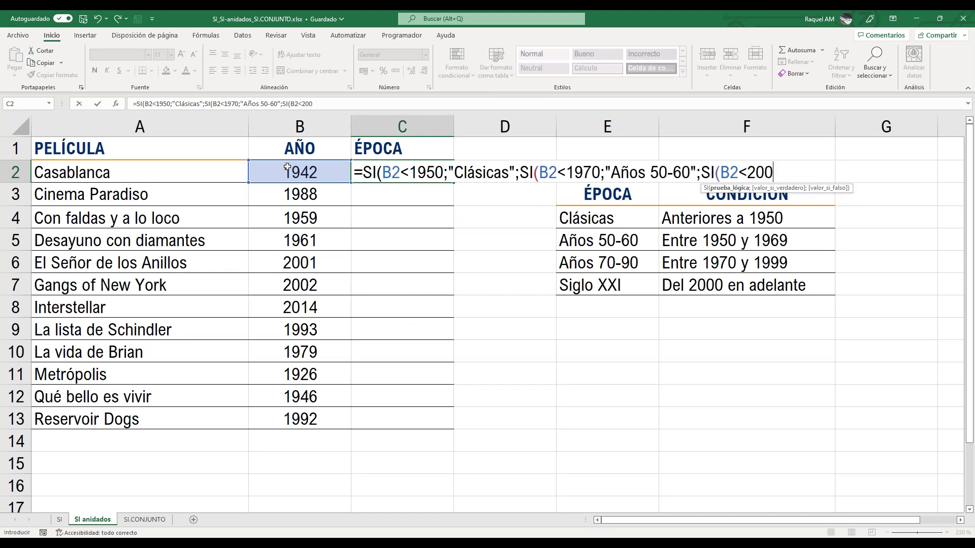
pyautogui.write('0;"')
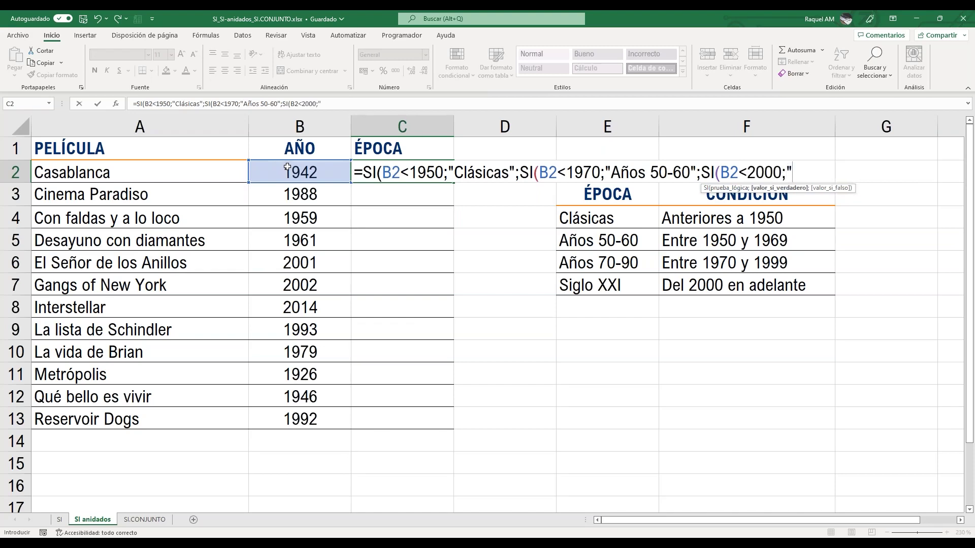
pyautogui.write('Años ')
pyautogui.write('70-9')
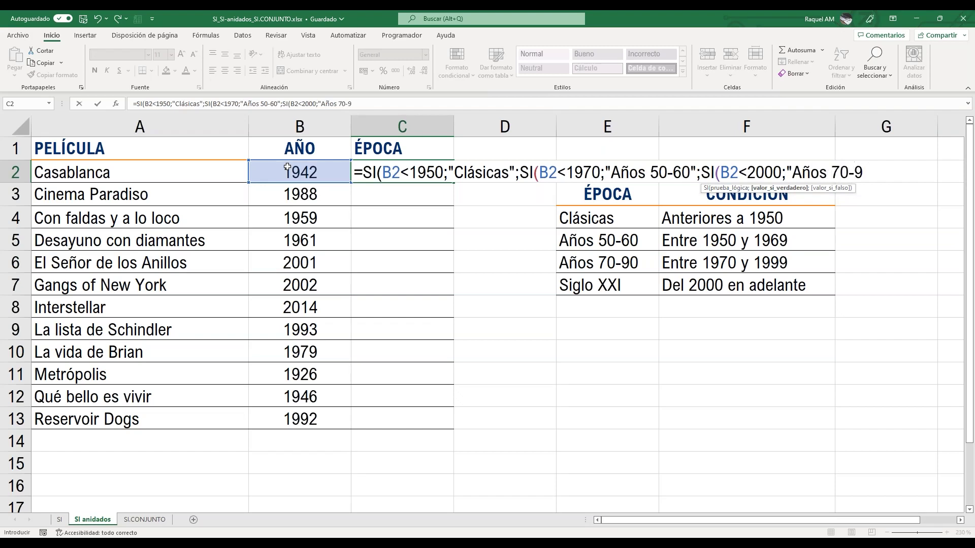
pyautogui.write('0";')
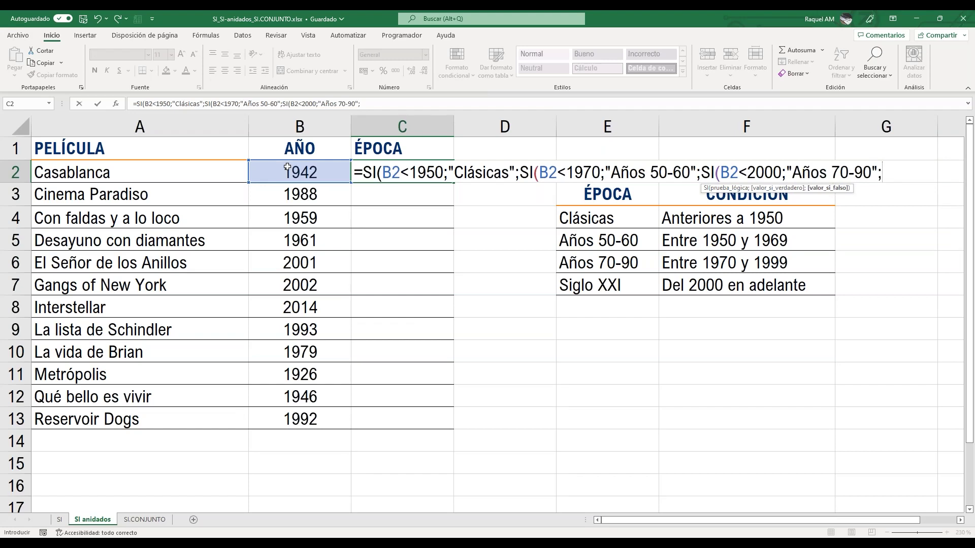
# Finish the nested formula in C2 with "Siglo XXI" as the final false value, close all three SI functions and enter it.
pyautogui.write('"Siglo XX')
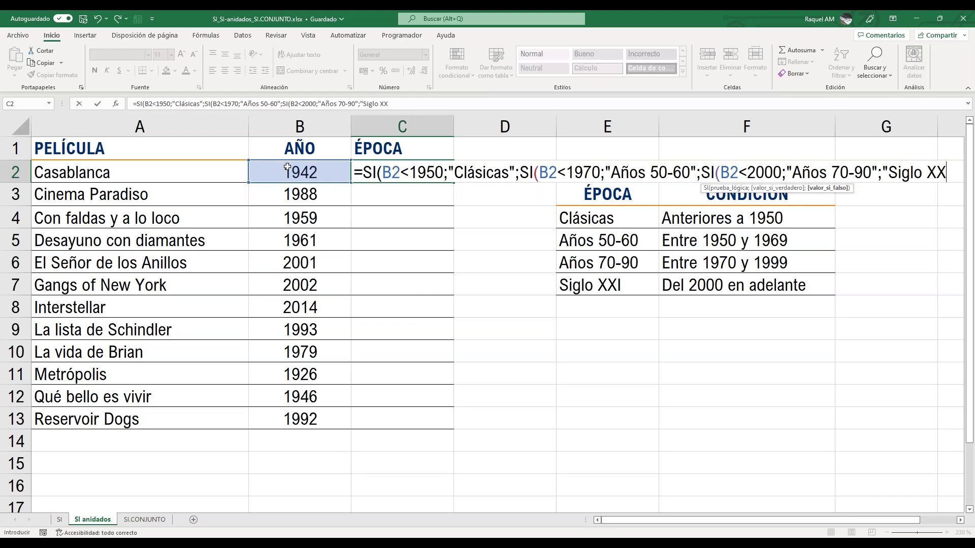
pyautogui.click(961, 521)
pyautogui.write('I')
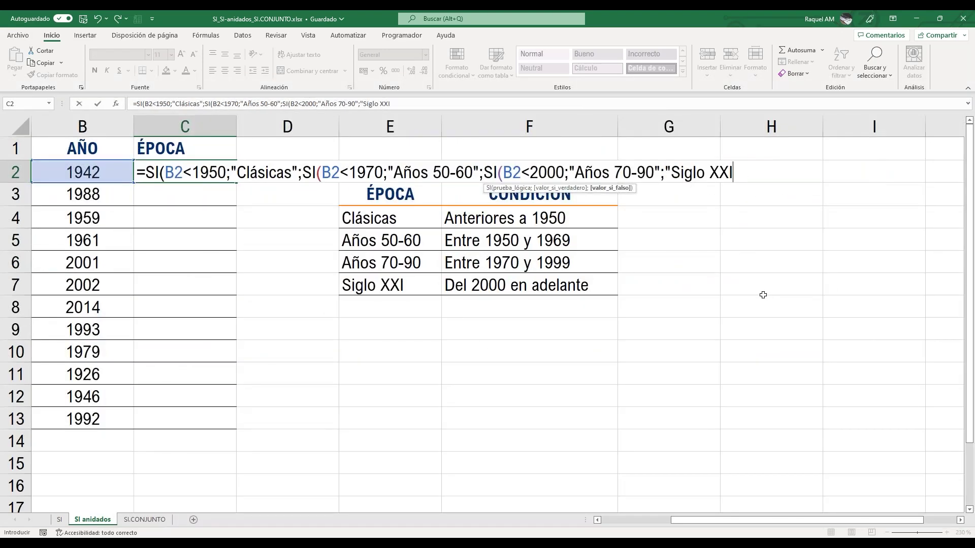
pyautogui.write('")')
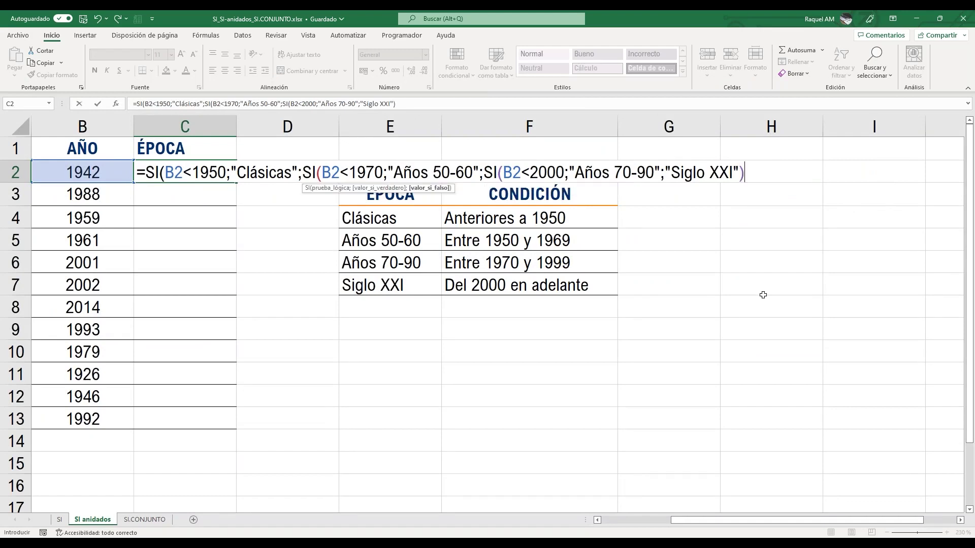
pyautogui.write('))')
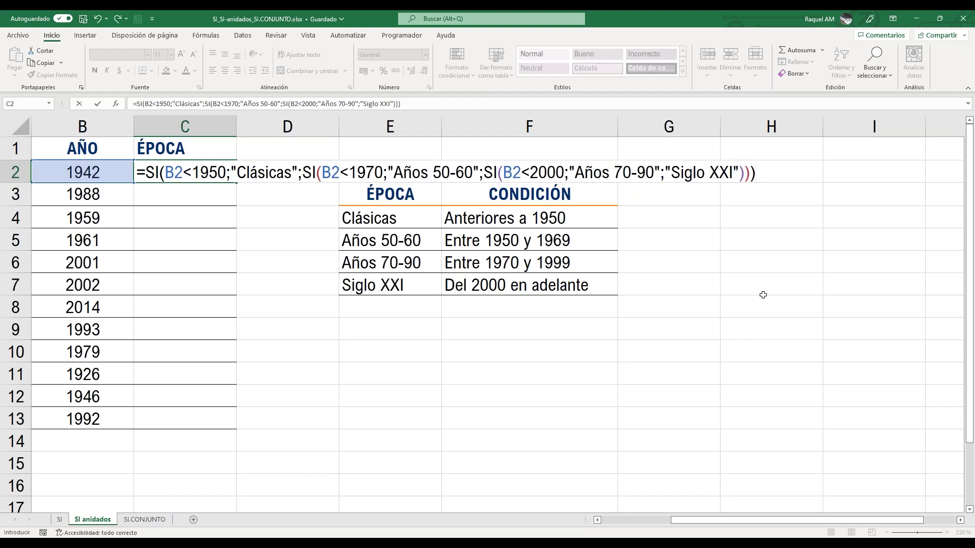
pyautogui.press('Return')
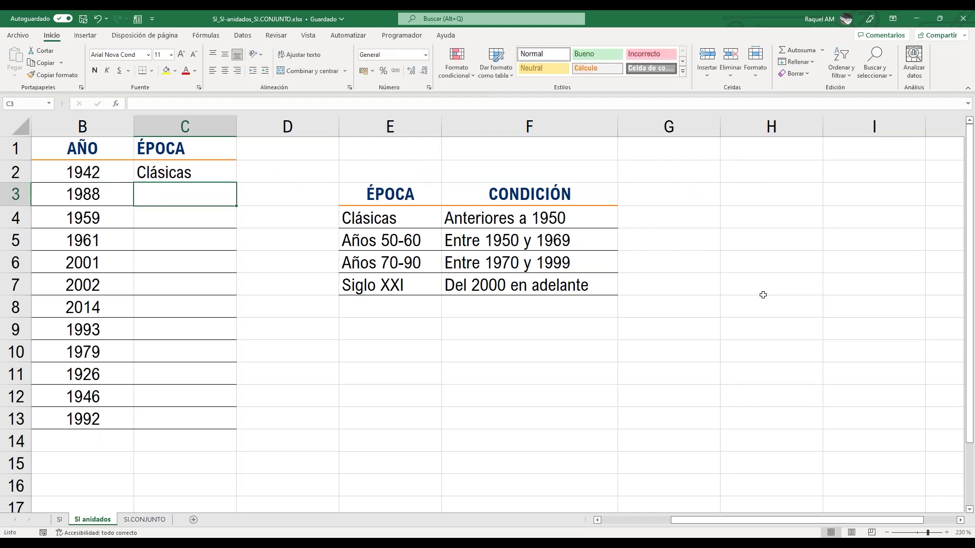
# Fill the nested SI formula from C2 down the ÉPOCA column through C13.
pyautogui.click(212, 167)
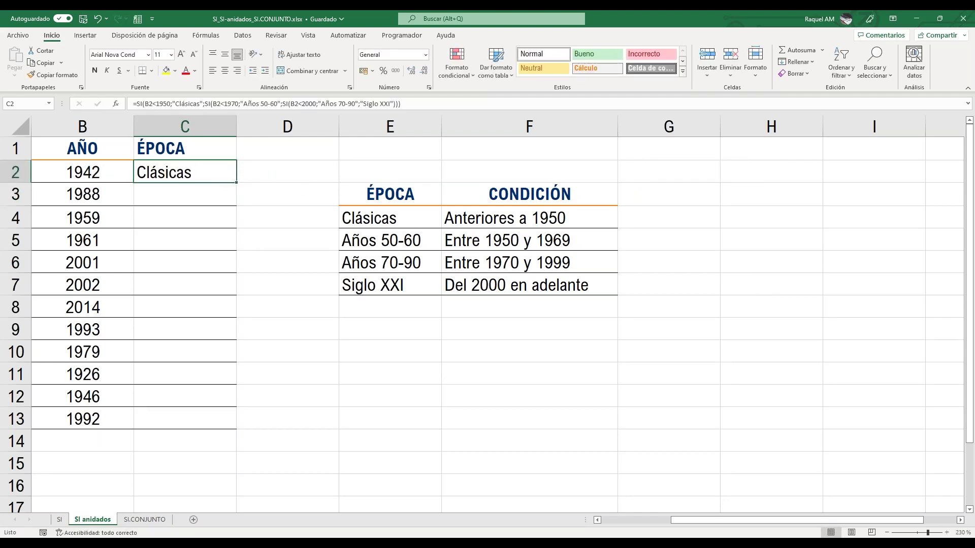
pyautogui.doubleClick(236, 183)
pyautogui.moveTo(676, 520); pyautogui.dragTo(605, 520)
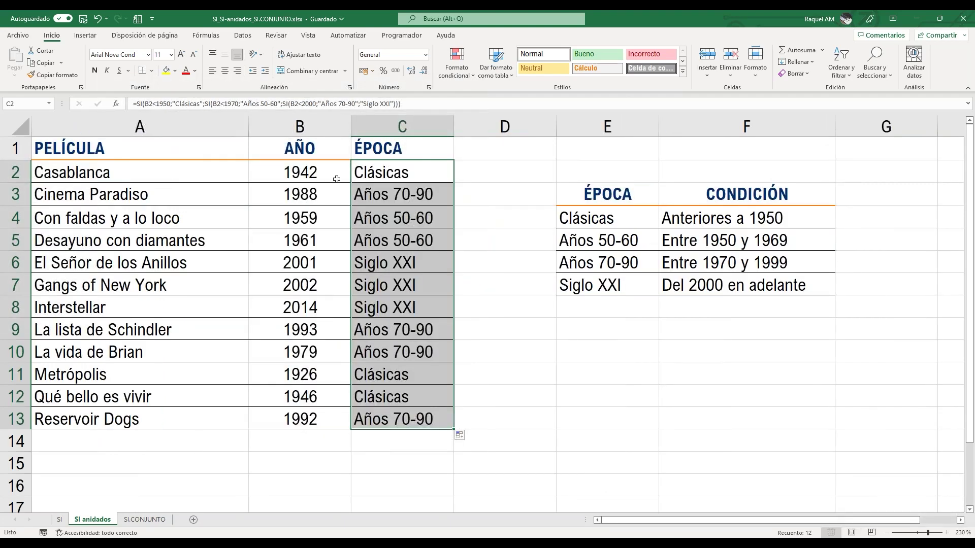
# On the SI.CONJUNTO sheet, begin a SI.CONJUNTO formula in C2 that tests B2<1950 and returns "Clásicas".
pyautogui.click(146, 519)
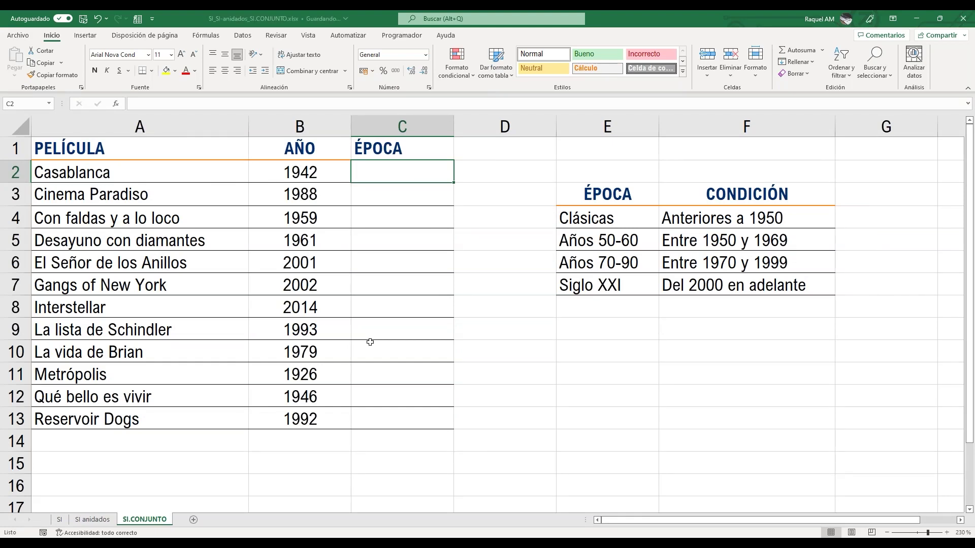
pyautogui.write('=si')
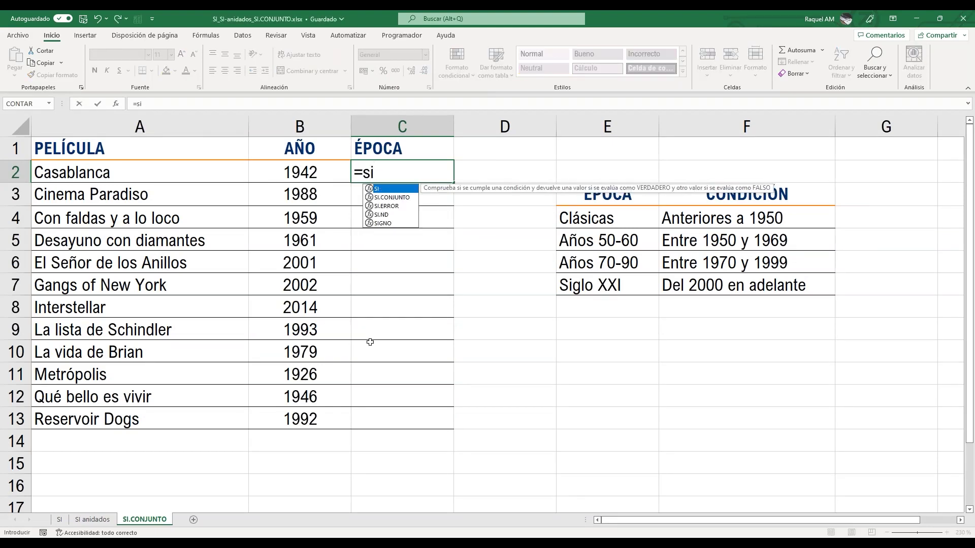
pyautogui.press('Down')
pyautogui.press('Tab')
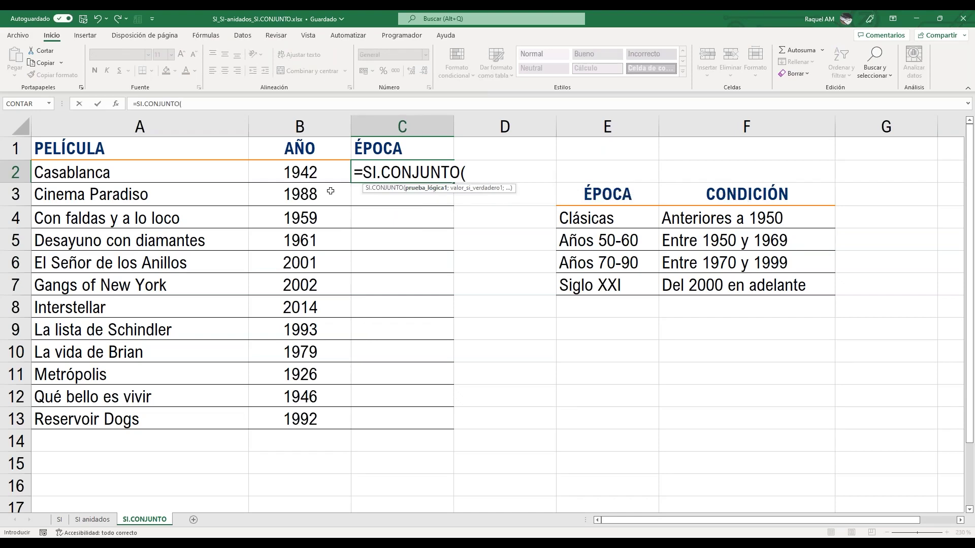
pyautogui.click(315, 174)
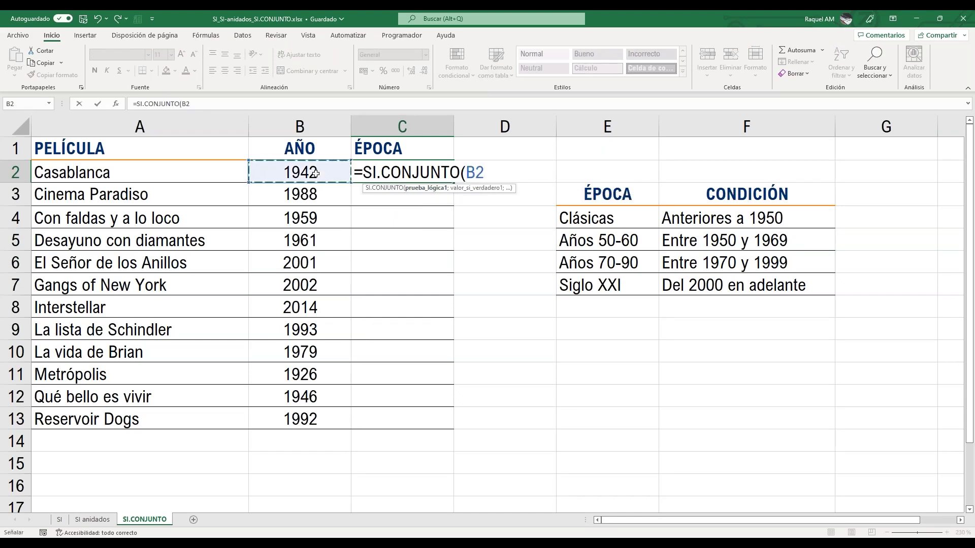
pyautogui.write('<1950;')
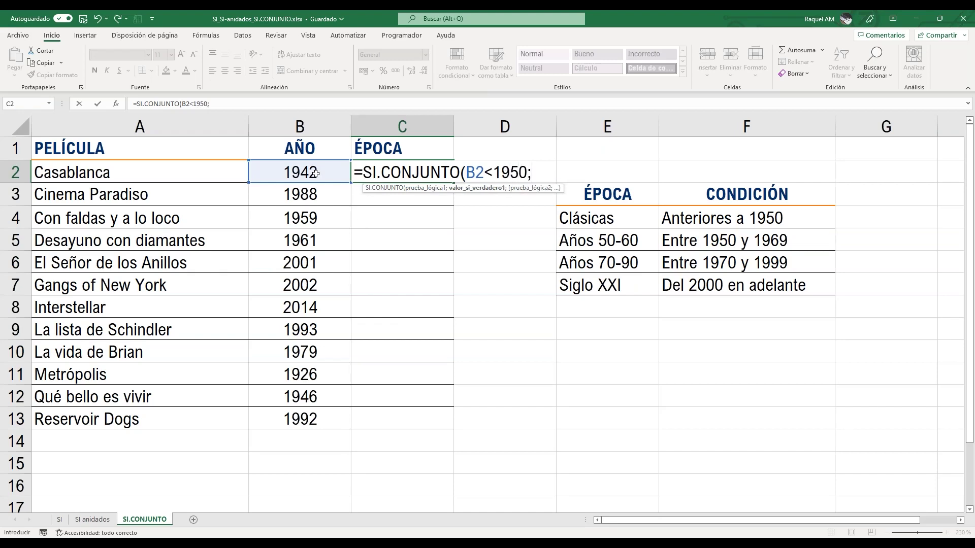
pyautogui.write('"Clásicas"')
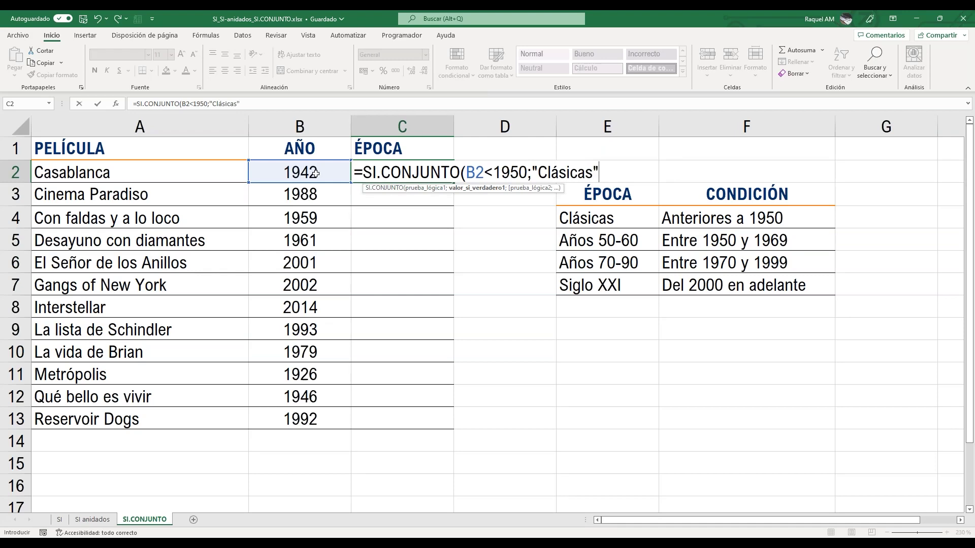
pyautogui.write(';')
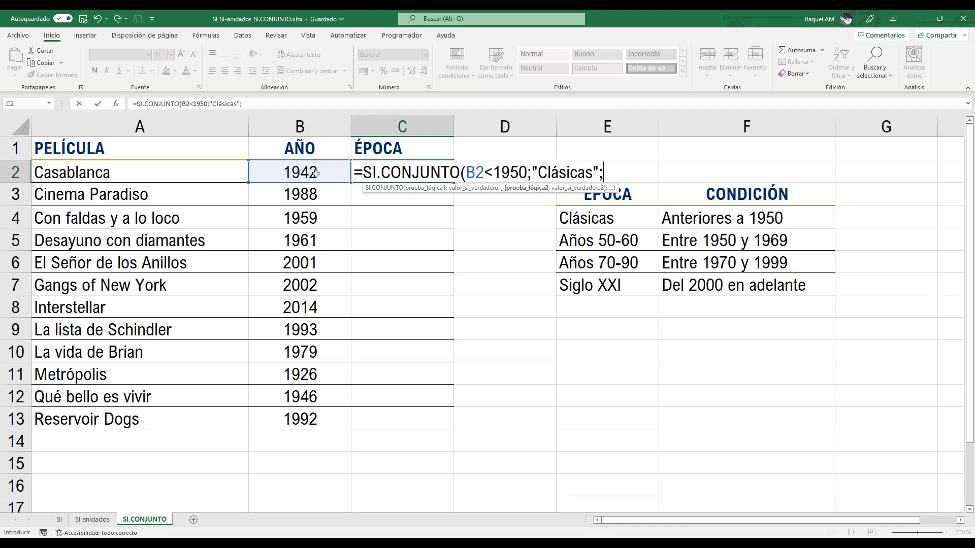
# Add a second test to the SI.CONJUNTO formula, B2<1970, returning "Años 50-60".
pyautogui.click(315, 173)
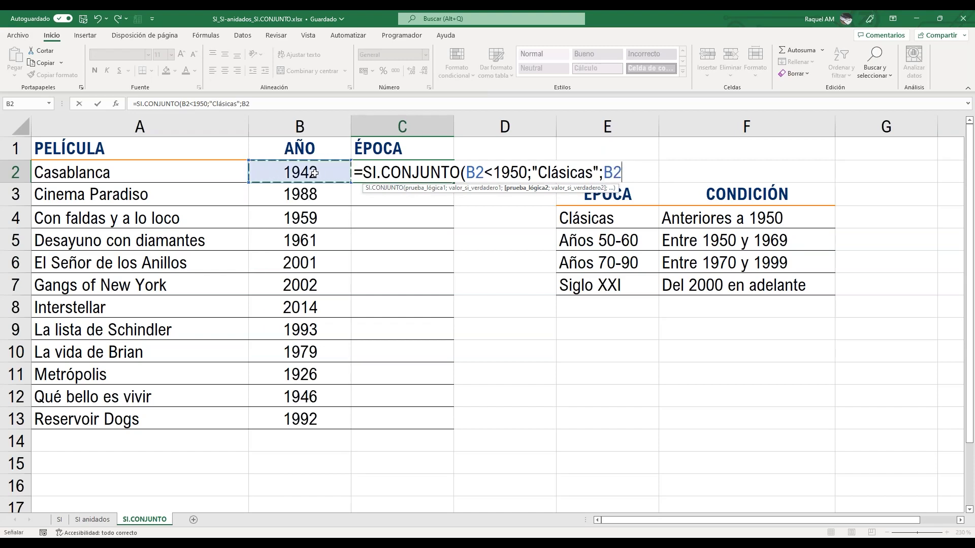
pyautogui.write('<1970')
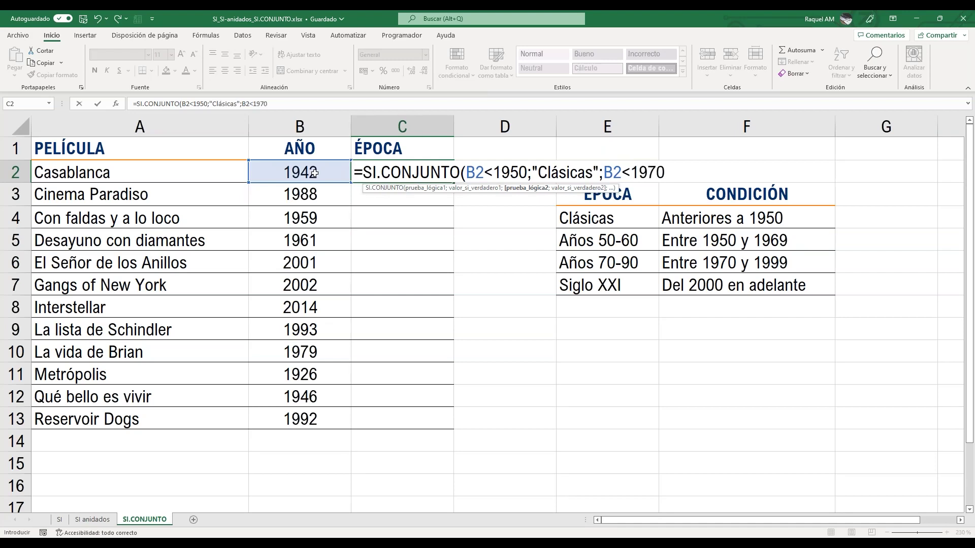
pyautogui.write(';"')
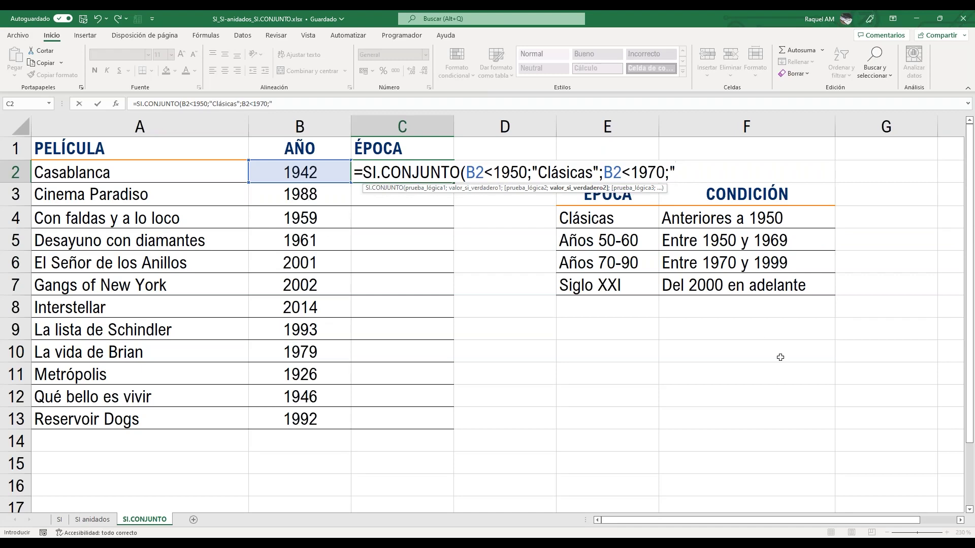
pyautogui.write('Años 50-60"')
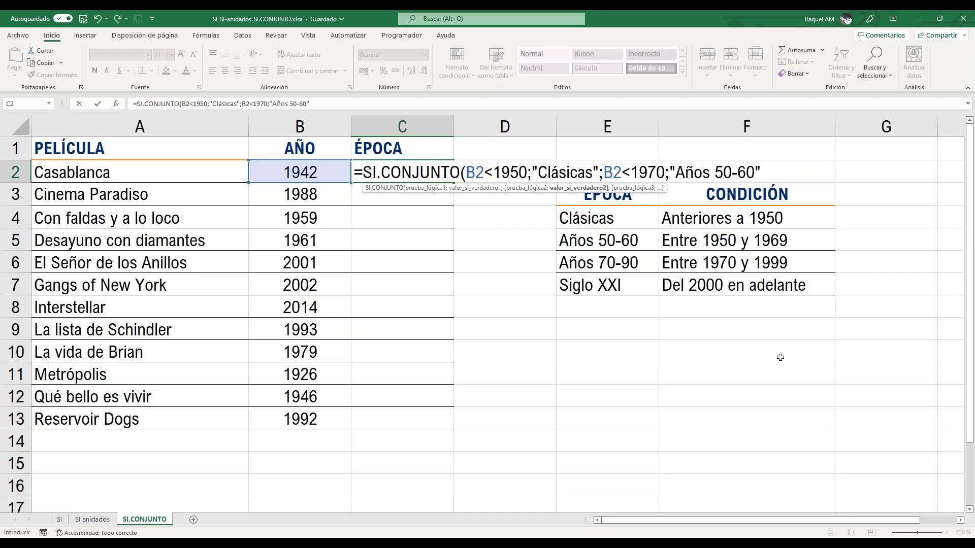
pyautogui.write(';')
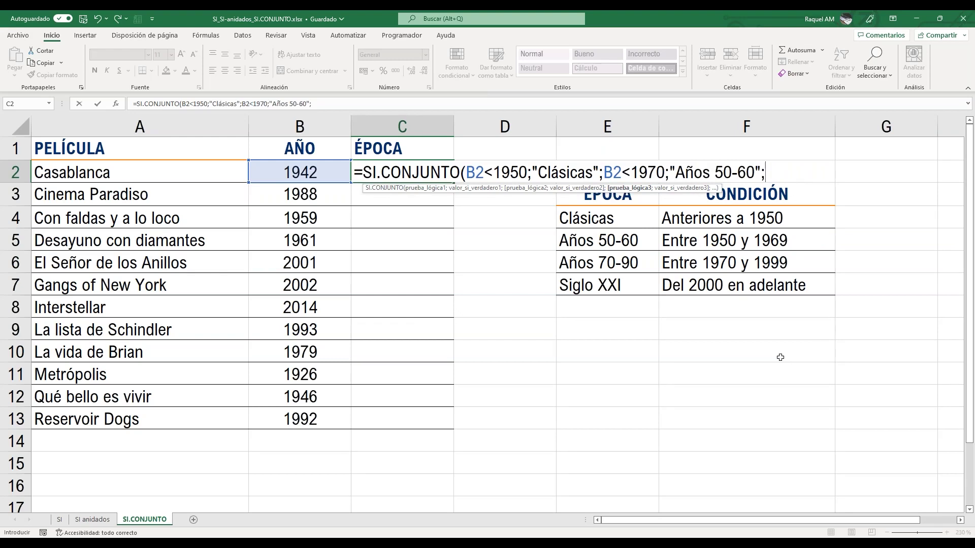
# Add a third test to the SI.CONJUNTO formula, B2<2000, returning "Años 70-90".
pyautogui.click(319, 174)
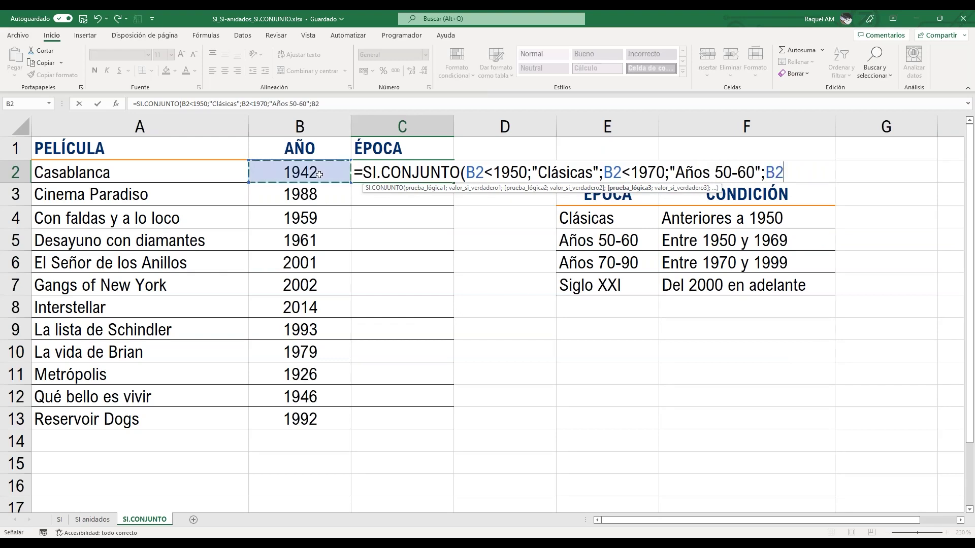
pyautogui.write('<')
pyautogui.write('2000')
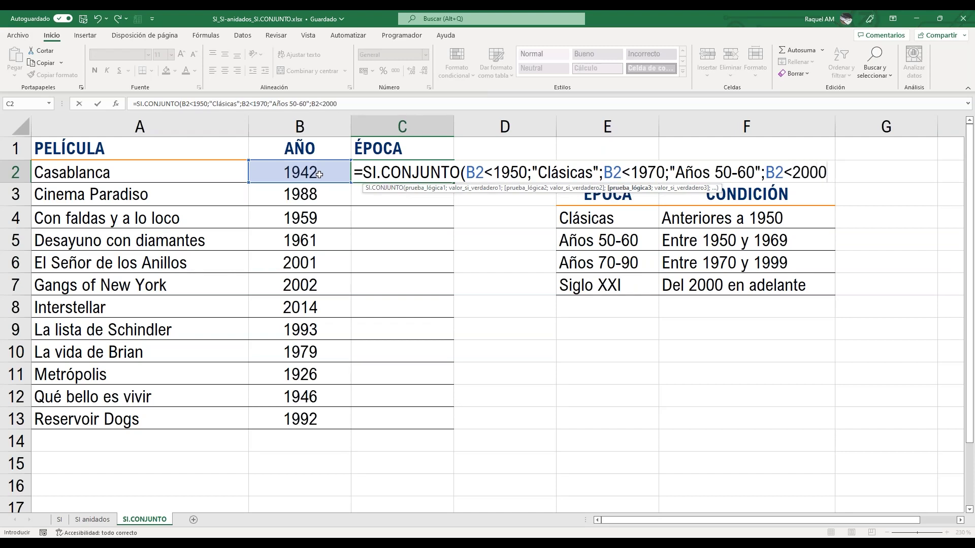
pyautogui.write(';"')
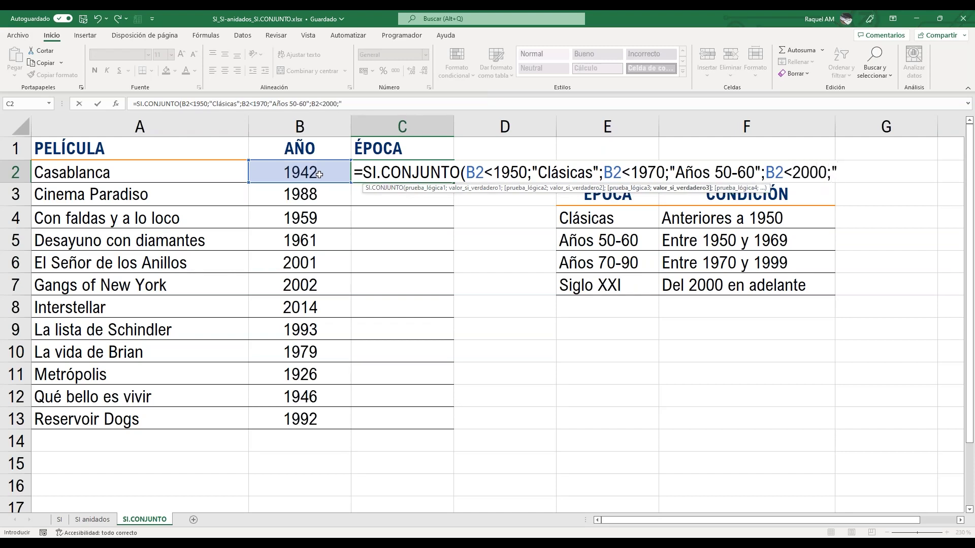
pyautogui.write('A')
pyautogui.write('ños ')
pyautogui.write('70-960')
pyautogui.press('BackSpace')
pyautogui.press('BackSpace')
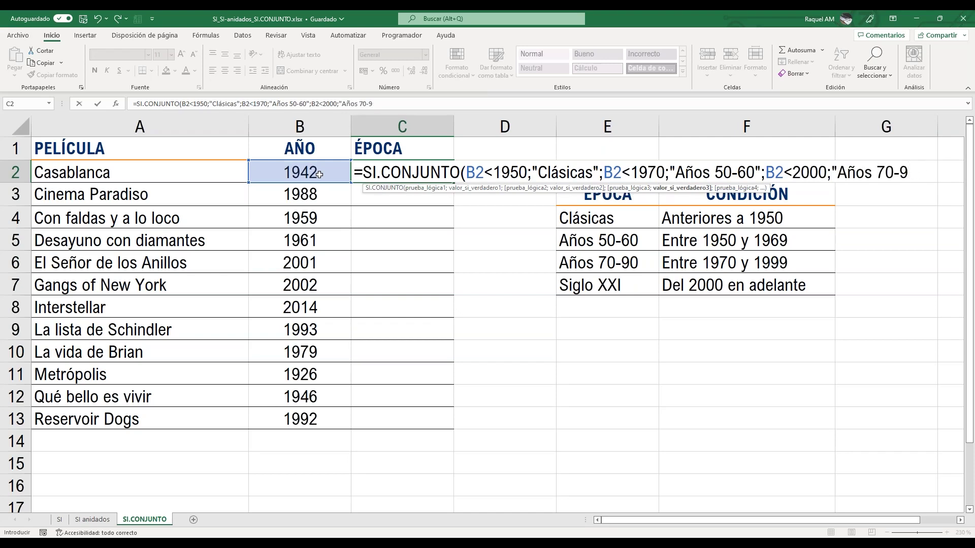
pyautogui.write('0";')
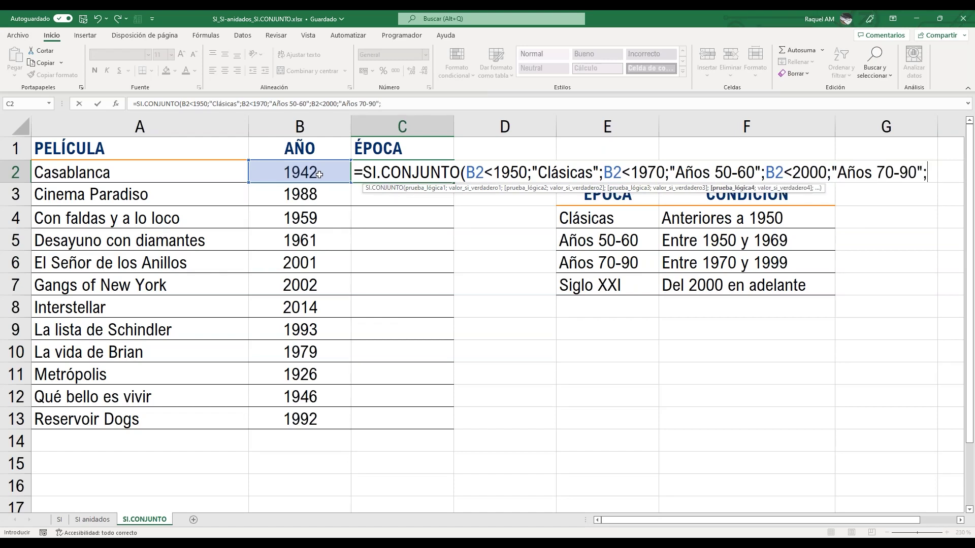
# Add a fourth test, B2>=2000, returning "Siglo XXI", then close the SI.CONJUNTO formula and enter it.
pyautogui.click(319, 175)
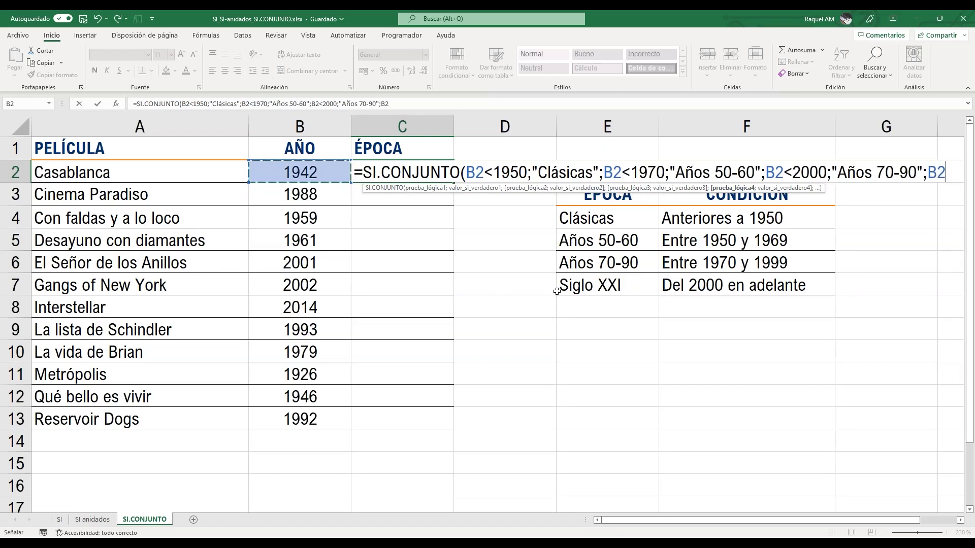
pyautogui.moveTo(845, 521); pyautogui.dragTo(862, 520)
pyautogui.write('>')
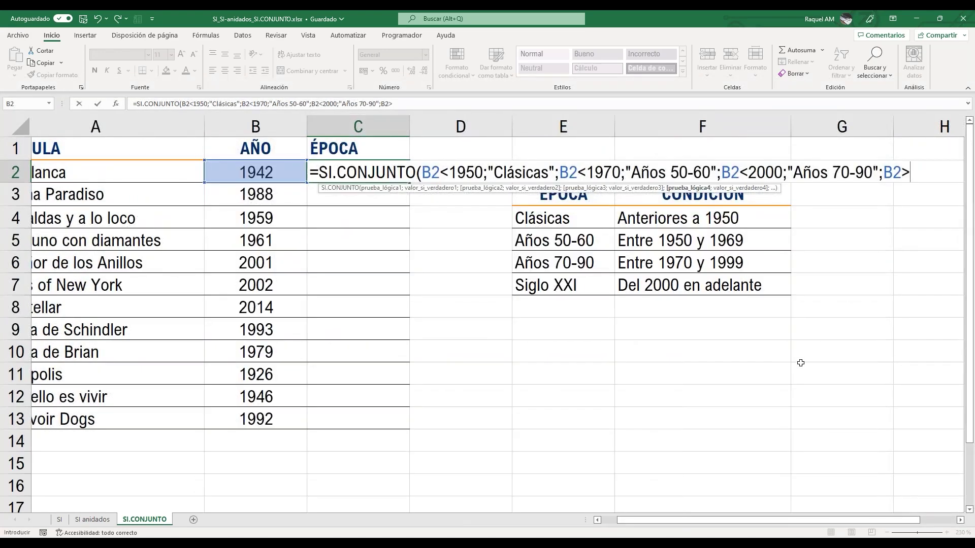
pyautogui.write('=2000')
pyautogui.click(960, 520)
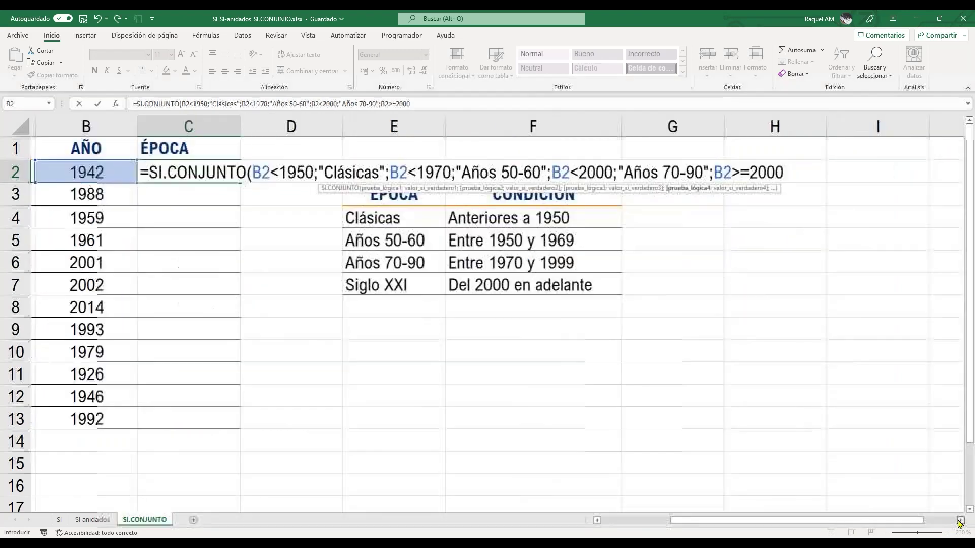
pyautogui.click(960, 520)
pyautogui.write(';"Si')
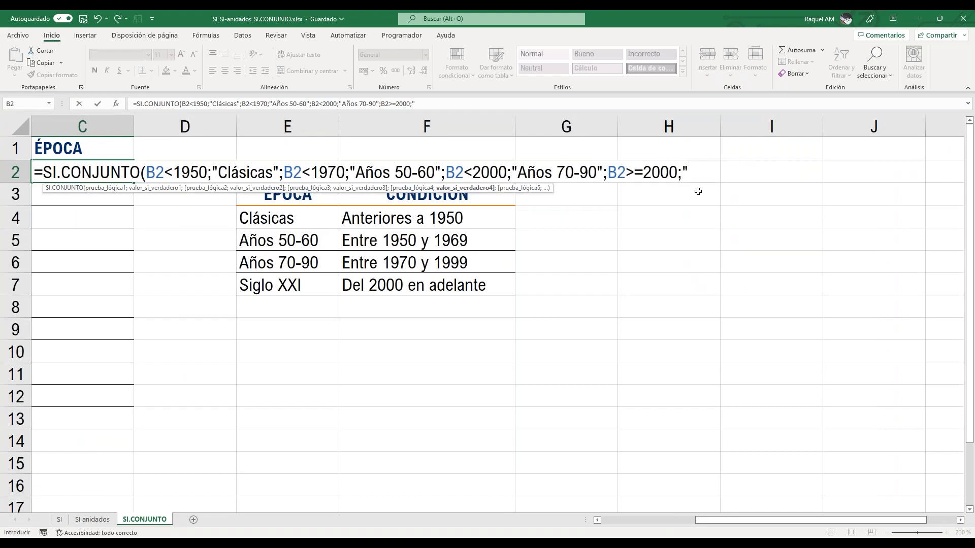
pyautogui.write('glo XXI"')
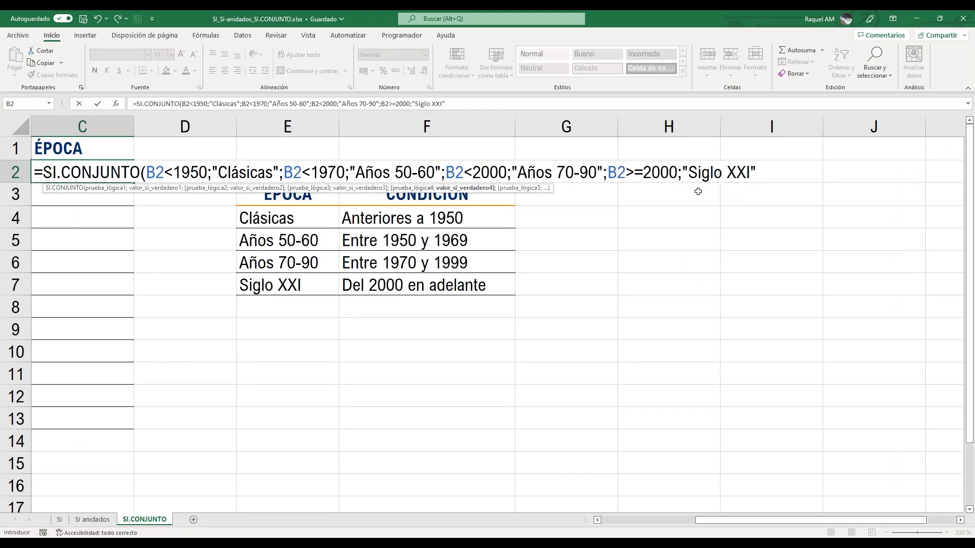
pyautogui.write(')')
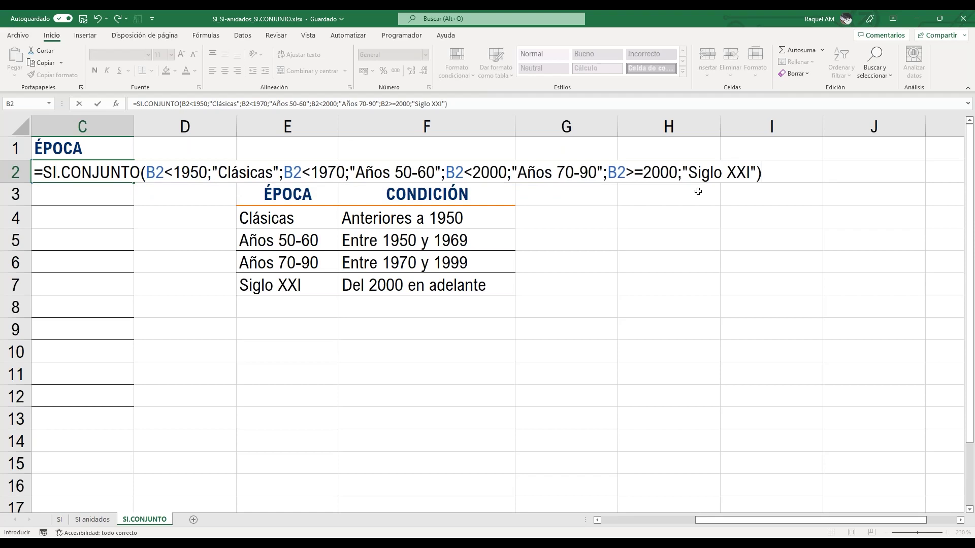
pyautogui.press('Return')
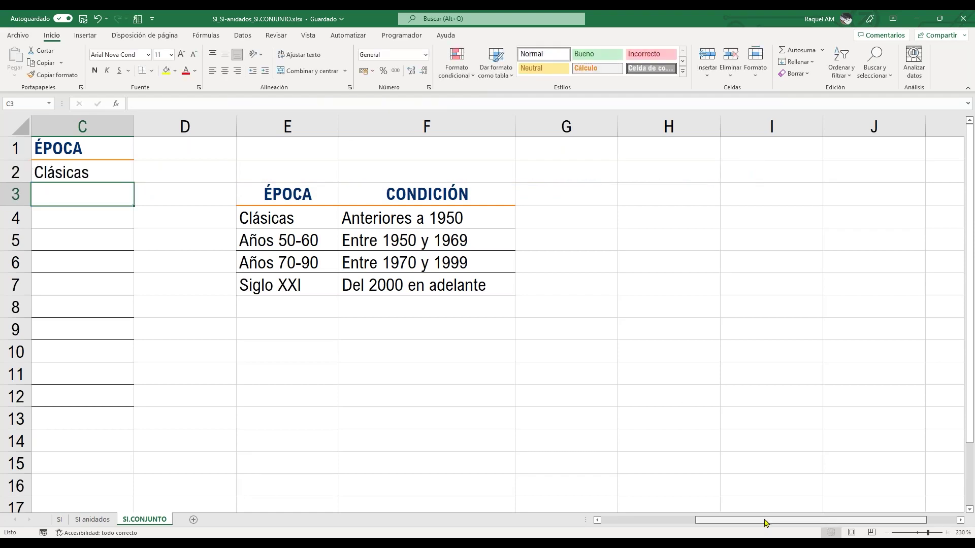
# Fill the SI.CONJUNTO formula from C2 down the ÉPOCA column through C13.
pyautogui.moveTo(761, 519); pyautogui.dragTo(664, 529)
pyautogui.click(429, 176)
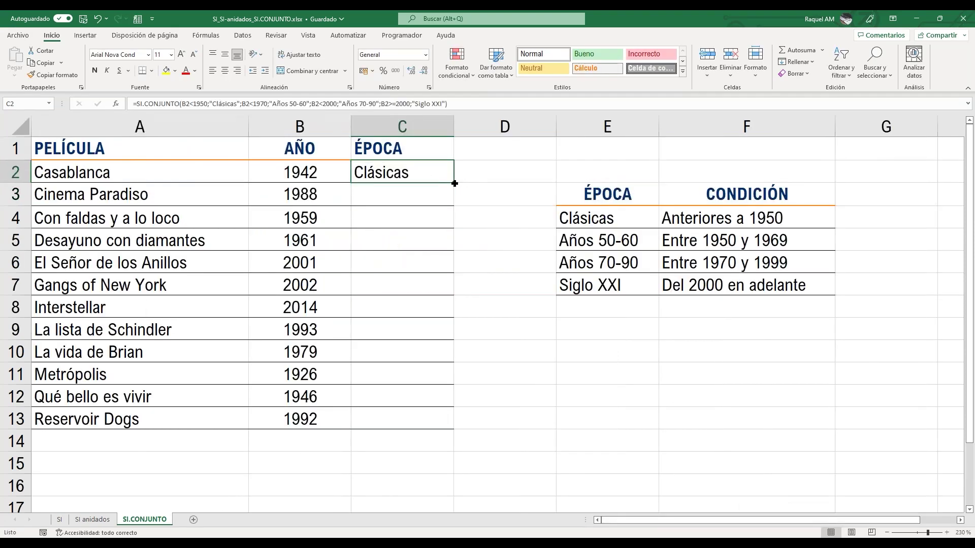
pyautogui.doubleClick(453, 182)
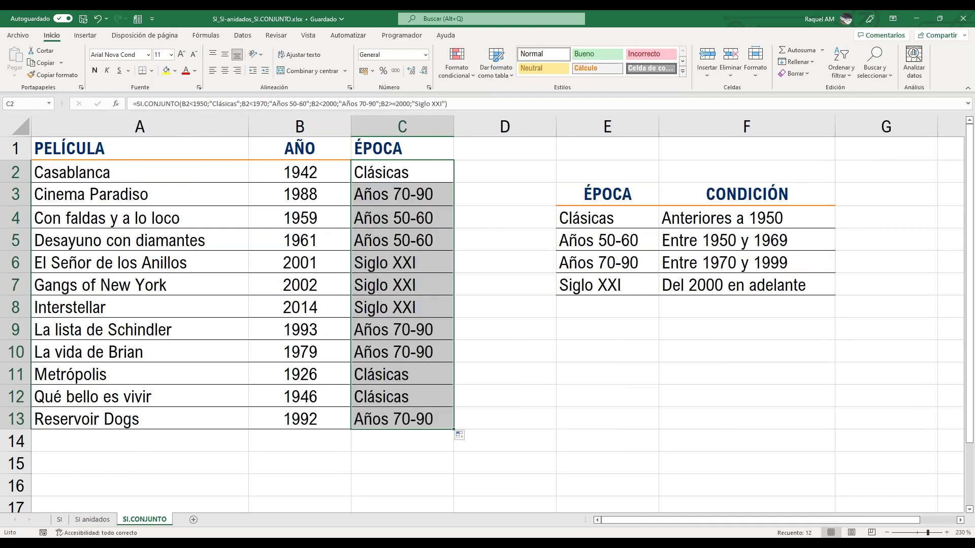